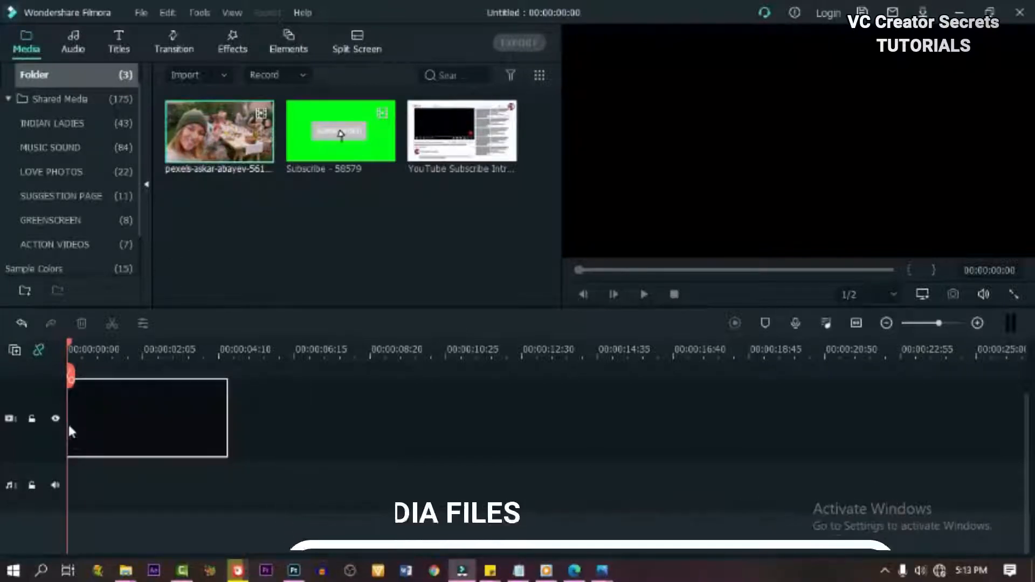
Place the pexels-askar-abayev video at the timeline start and the YouTube Subscribe Intro Template image on the track above it
{"action": "left_click_drag", "start_coordinate": [418, 330], "coordinate": [478, 319]}
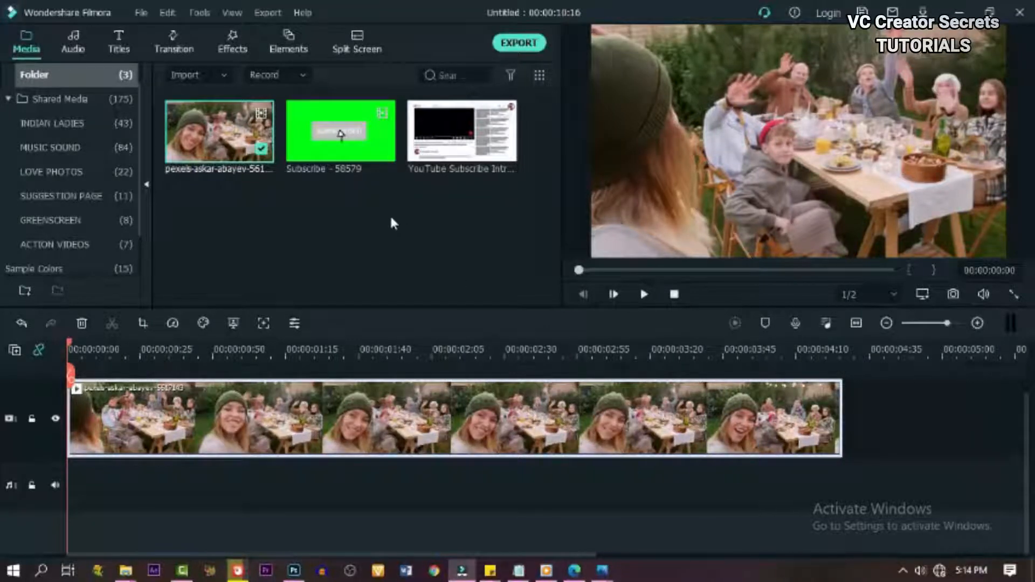
{"action": "left_click_drag", "start_coordinate": [482, 128], "coordinate": [70, 377]}
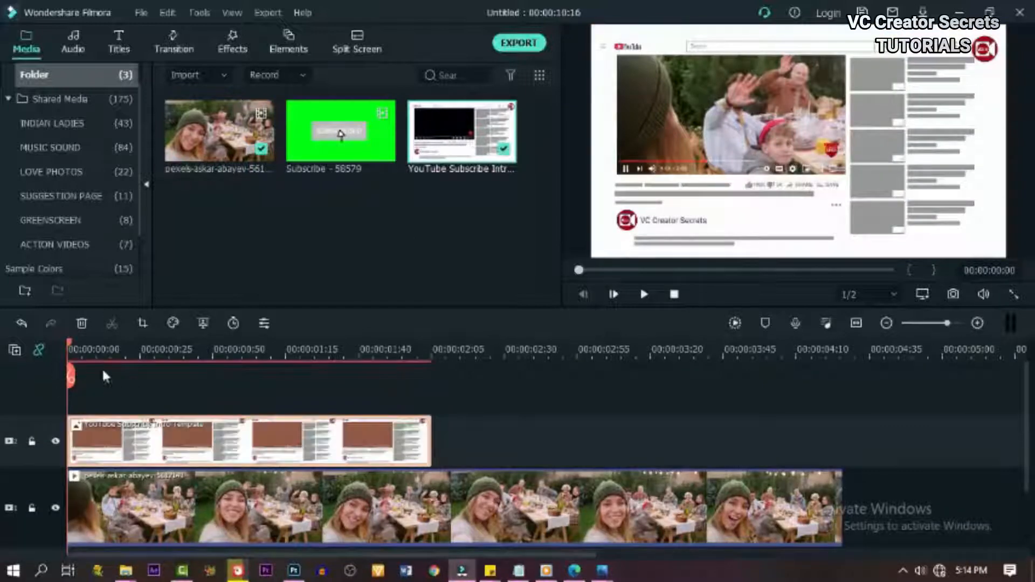
Shift the template clip to start at 00:00:01:00 and extend its end to match the end of the video
{"action": "left_click_drag", "start_coordinate": [115, 445], "coordinate": [189, 431]}
{"action": "left_click_drag", "start_coordinate": [503, 456], "coordinate": [839, 471]}
{"action": "left_click", "coordinate": [139, 351]}
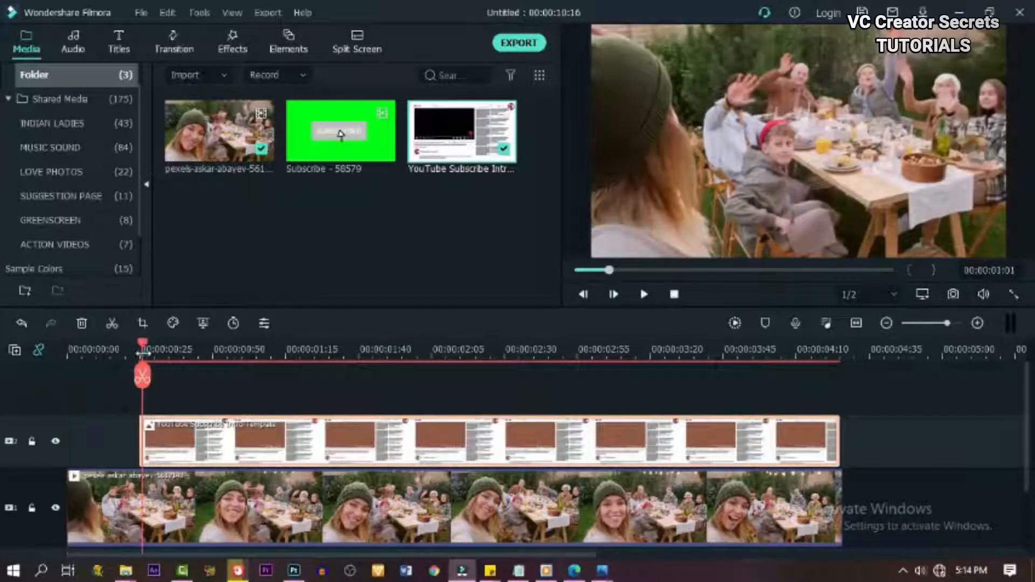
Play the timeline from the beginning to preview the template appearing over the video
{"action": "left_click_drag", "start_coordinate": [139, 353], "coordinate": [14, 374]}
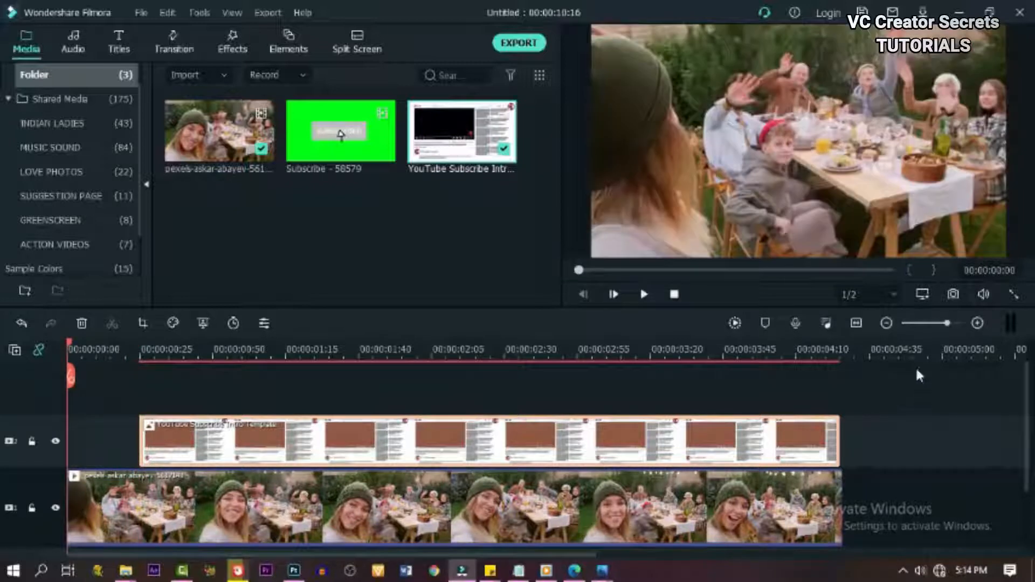
{"action": "left_click", "coordinate": [644, 295]}
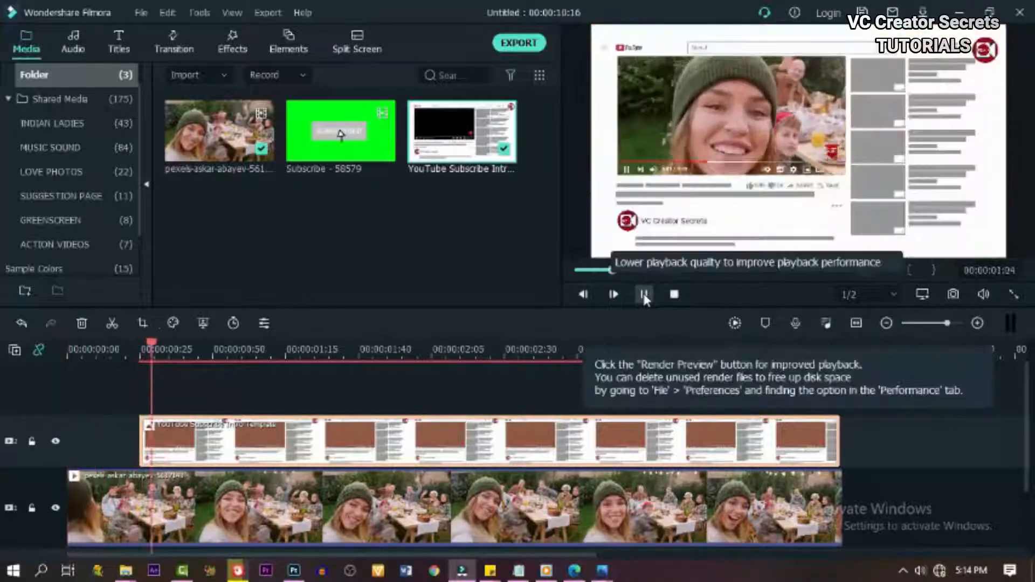
{"action": "left_click", "coordinate": [644, 295]}
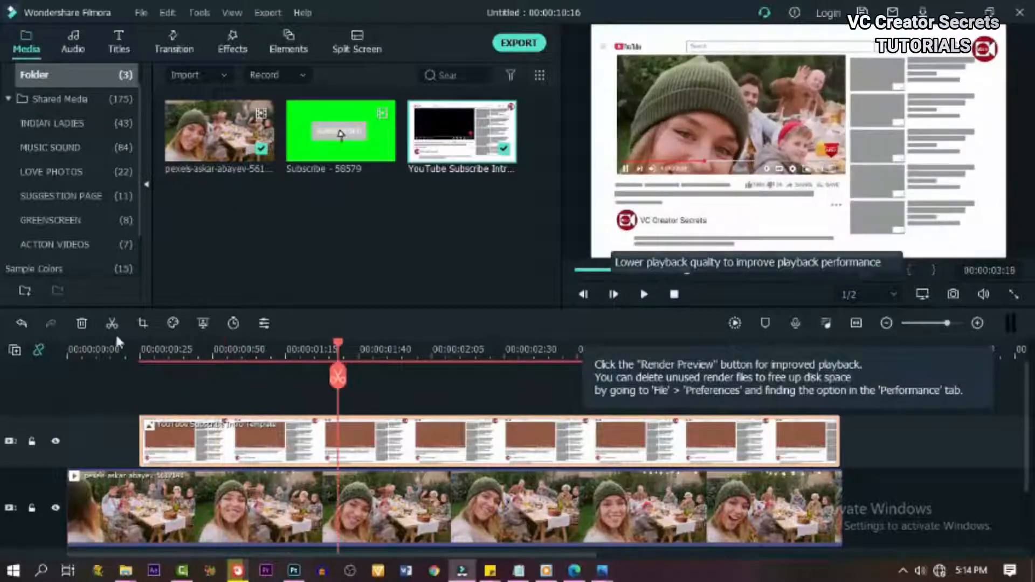
Add custom animation keyframes to the template clip at its start, 00:00:01:00, and at 00:00:01:24
{"action": "left_click", "coordinate": [173, 359]}
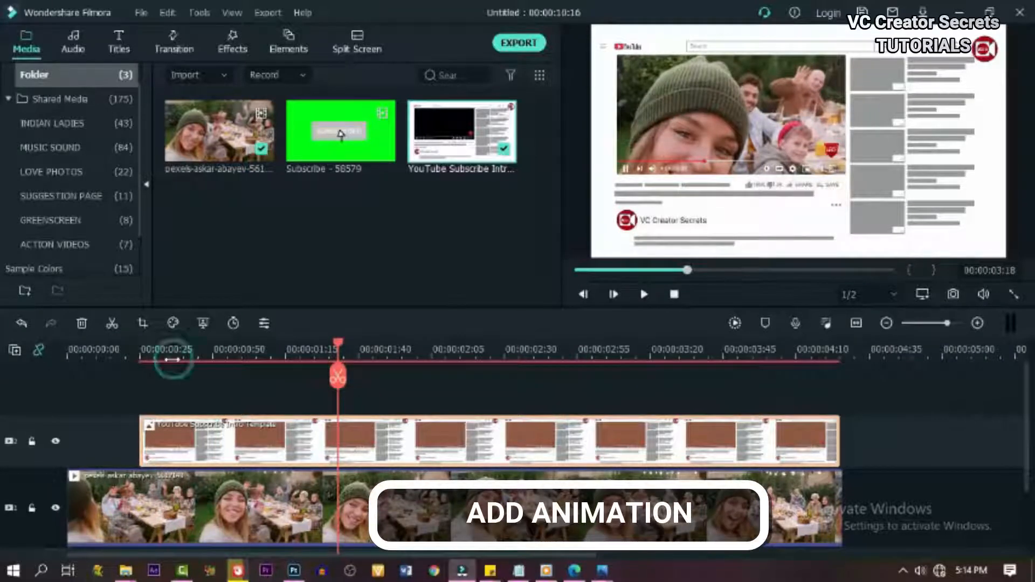
{"action": "left_click", "coordinate": [138, 356]}
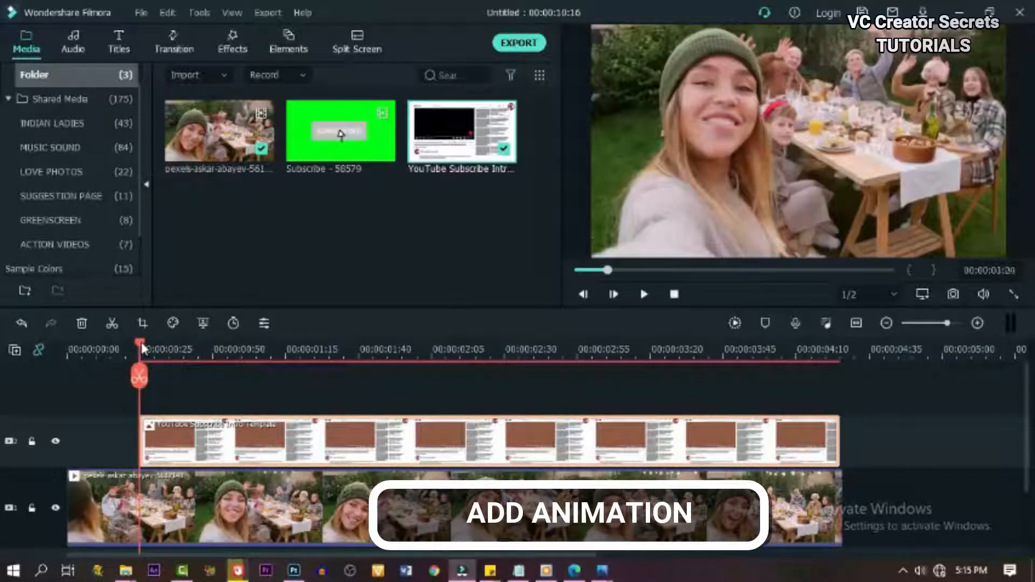
{"action": "double_click", "coordinate": [238, 453]}
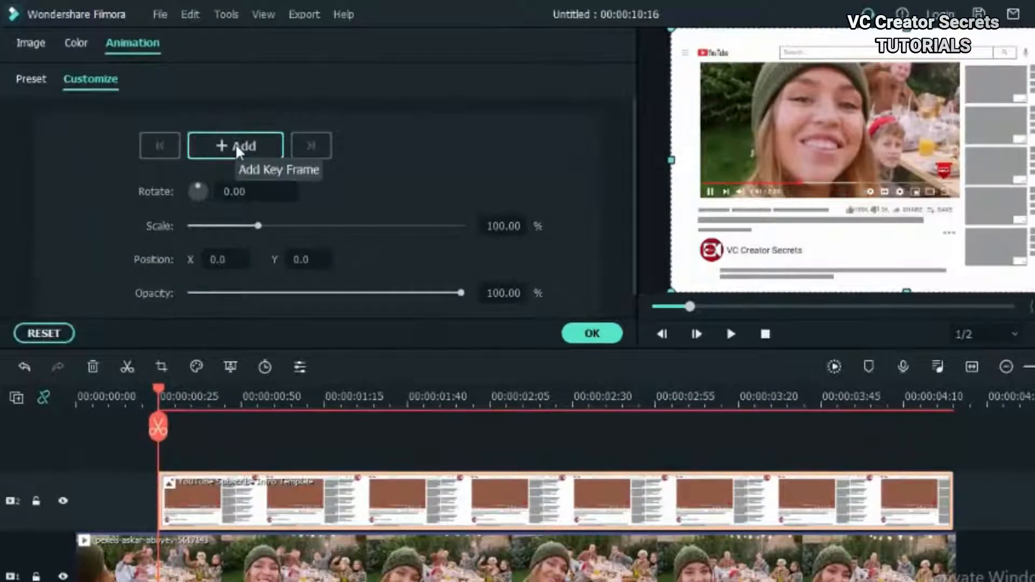
{"action": "left_click", "coordinate": [235, 145]}
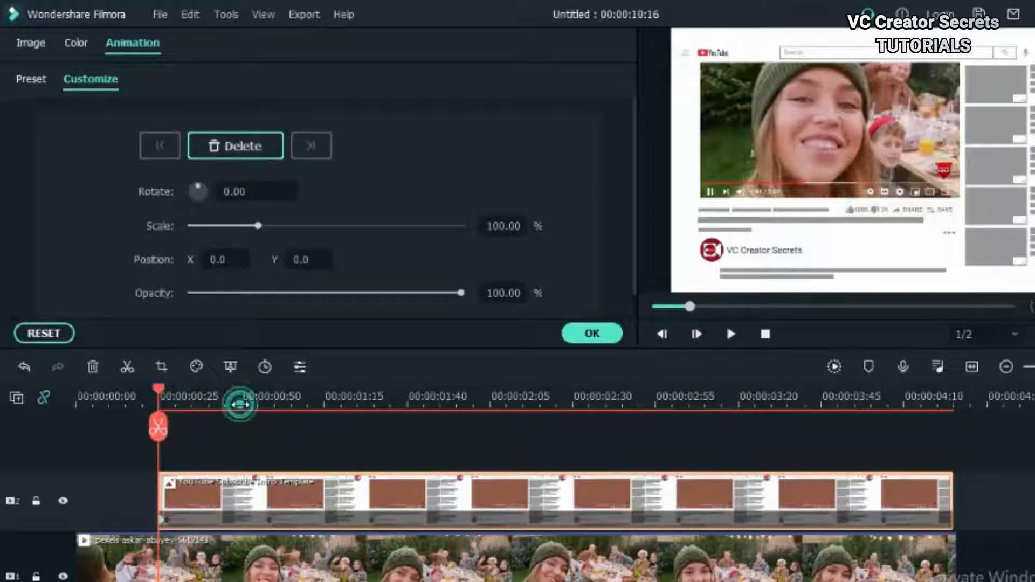
{"action": "left_click", "coordinate": [238, 404]}
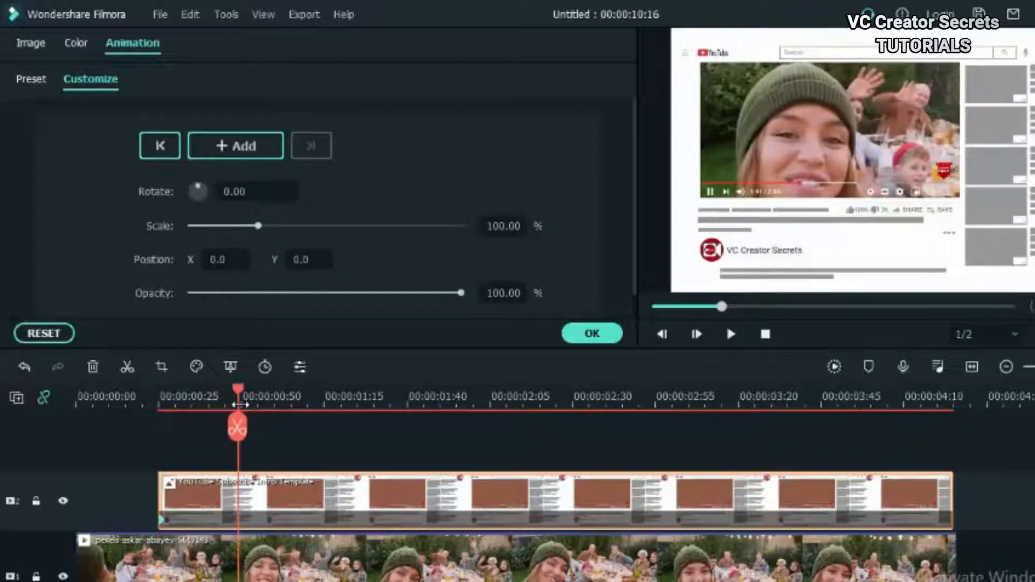
{"action": "left_click", "coordinate": [227, 145]}
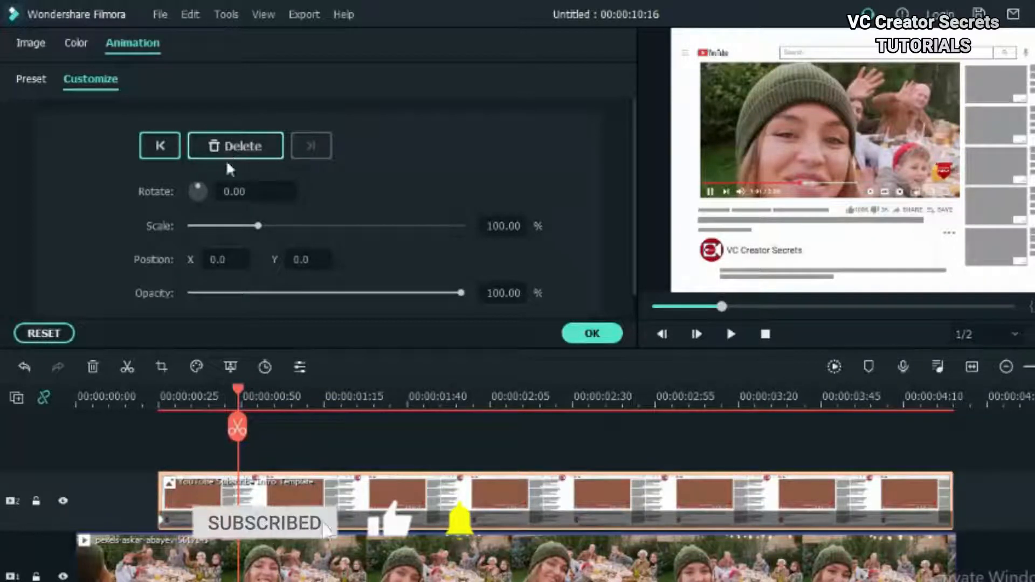
At the template's first keyframe, set the scale to 188.54% and the position to X 169.0, Y -61.0
{"action": "left_click", "coordinate": [161, 518]}
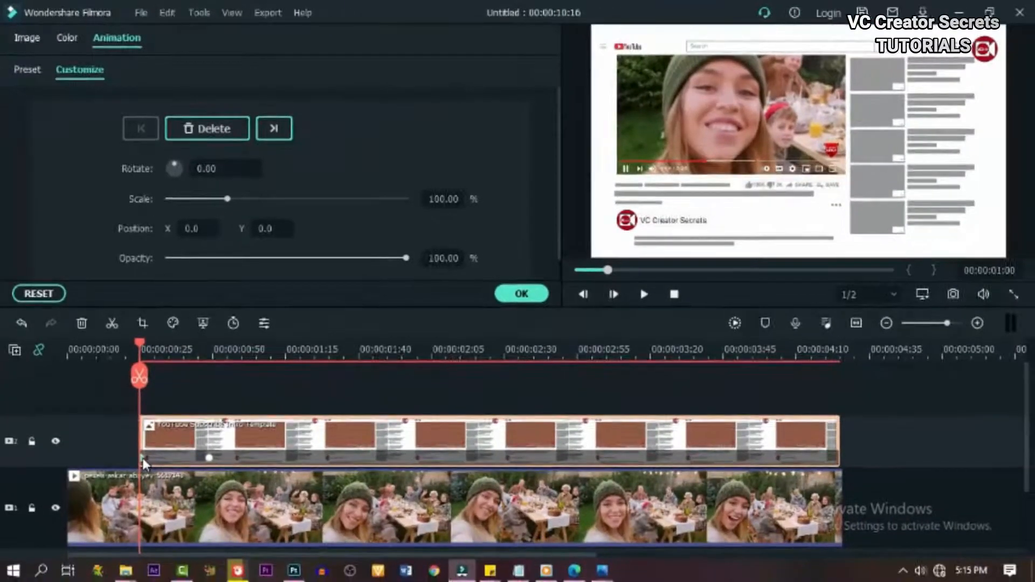
{"action": "left_click", "coordinate": [179, 441]}
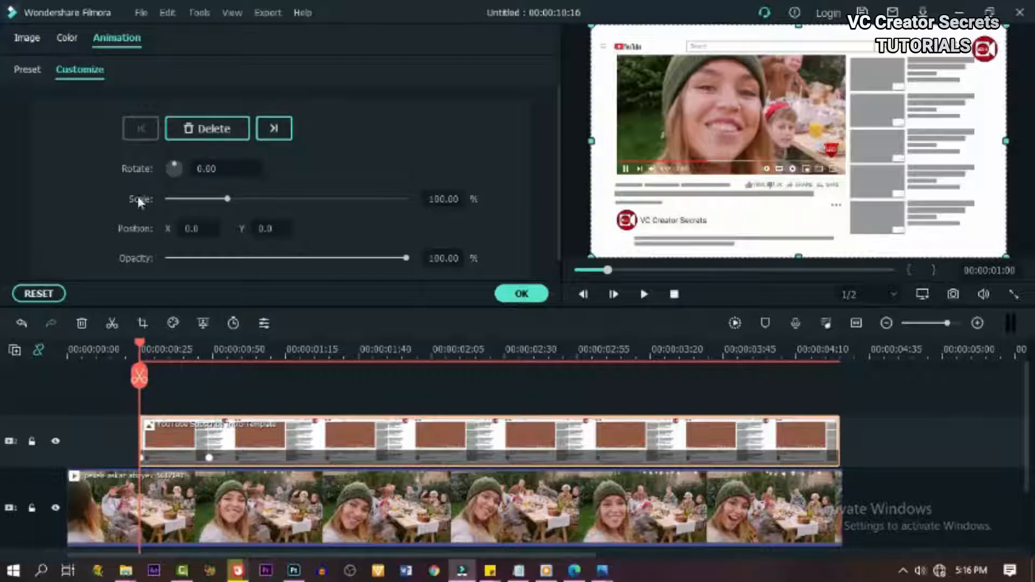
{"action": "left_click_drag", "start_coordinate": [227, 199], "coordinate": [202, 217]}
{"action": "left_click_drag", "start_coordinate": [128, 246], "coordinate": [160, 214]}
{"action": "left_click_drag", "start_coordinate": [127, 248], "coordinate": [161, 249]}
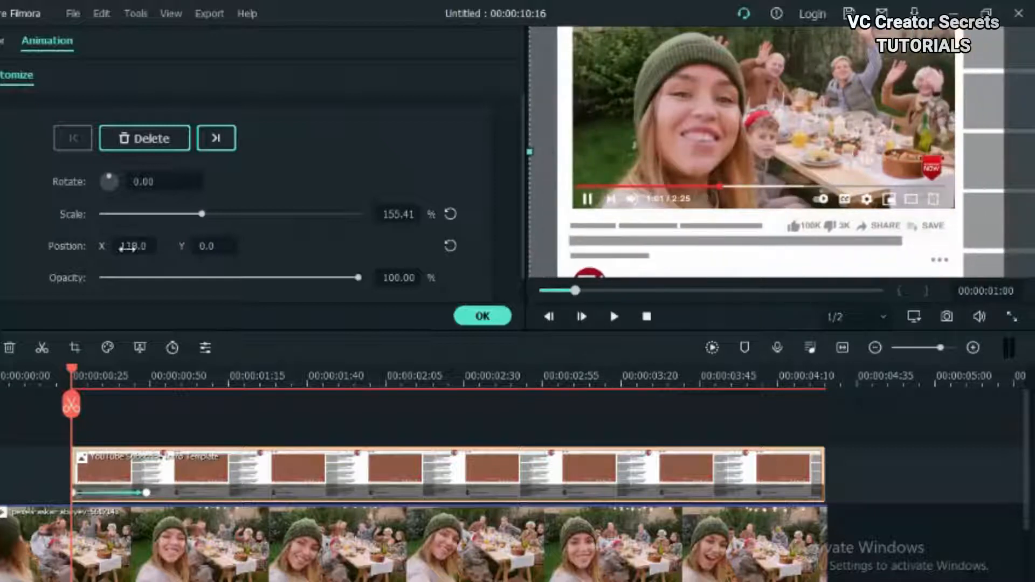
{"action": "left_click", "coordinate": [203, 214]}
{"action": "left_click_drag", "start_coordinate": [209, 217], "coordinate": [215, 215]}
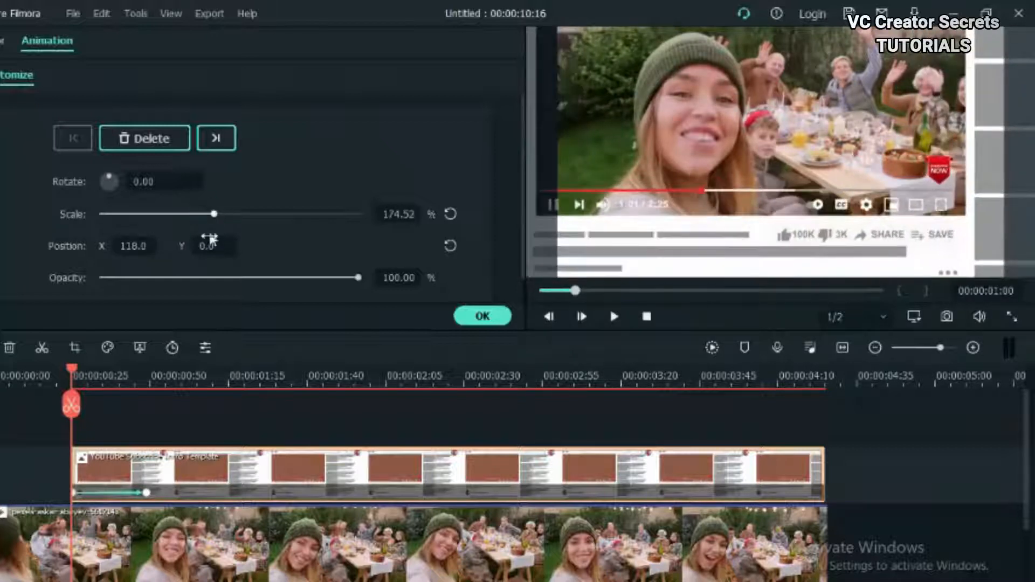
{"action": "left_click_drag", "start_coordinate": [132, 245], "coordinate": [167, 246]}
{"action": "left_click_drag", "start_coordinate": [214, 215], "coordinate": [218, 215]}
{"action": "left_click_drag", "start_coordinate": [197, 228], "coordinate": [203, 228]}
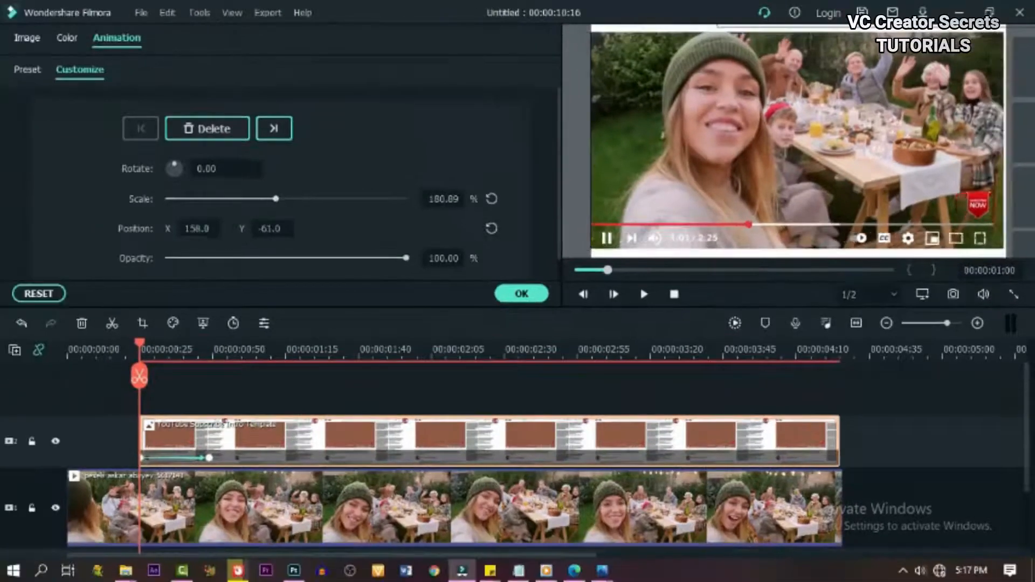
{"action": "left_click_drag", "start_coordinate": [274, 199], "coordinate": [280, 200]}
{"action": "left_click_drag", "start_coordinate": [196, 231], "coordinate": [202, 231]}
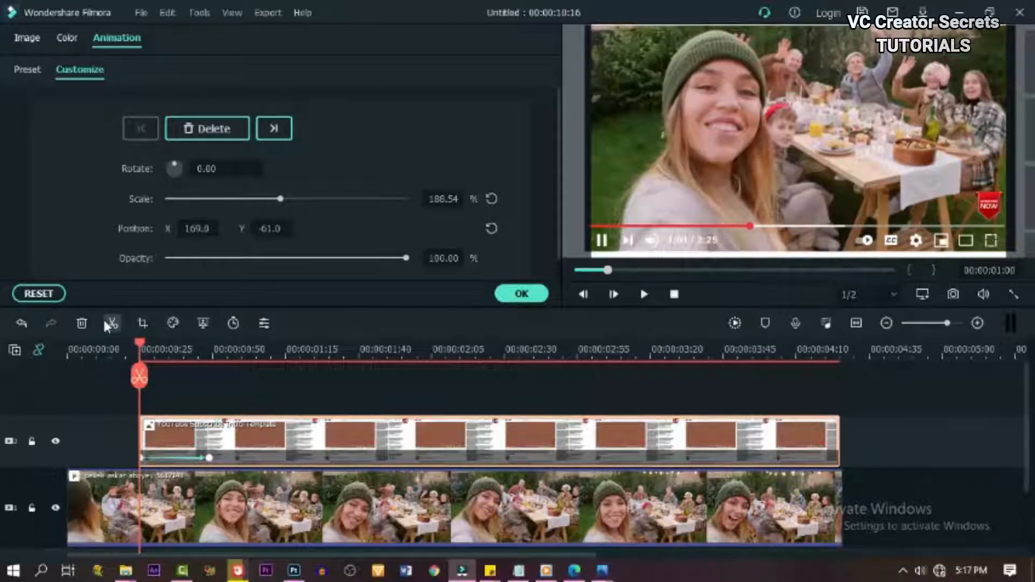
Add animation keyframes to the video clip at 00:00:01:00 and 00:00:01:24, aligned with the template's two keyframes
{"action": "left_click", "coordinate": [160, 523]}
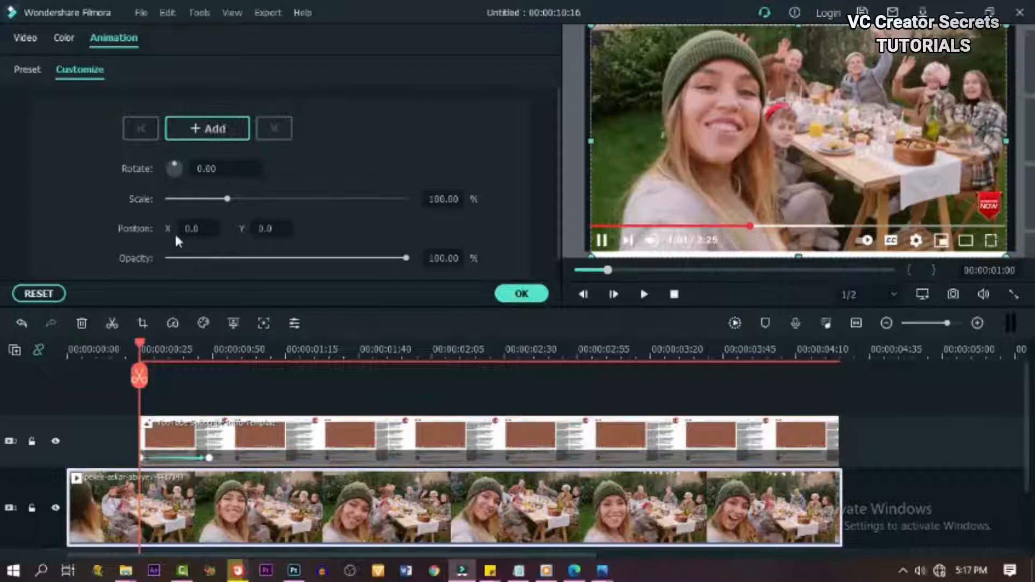
{"action": "left_click", "coordinate": [207, 128]}
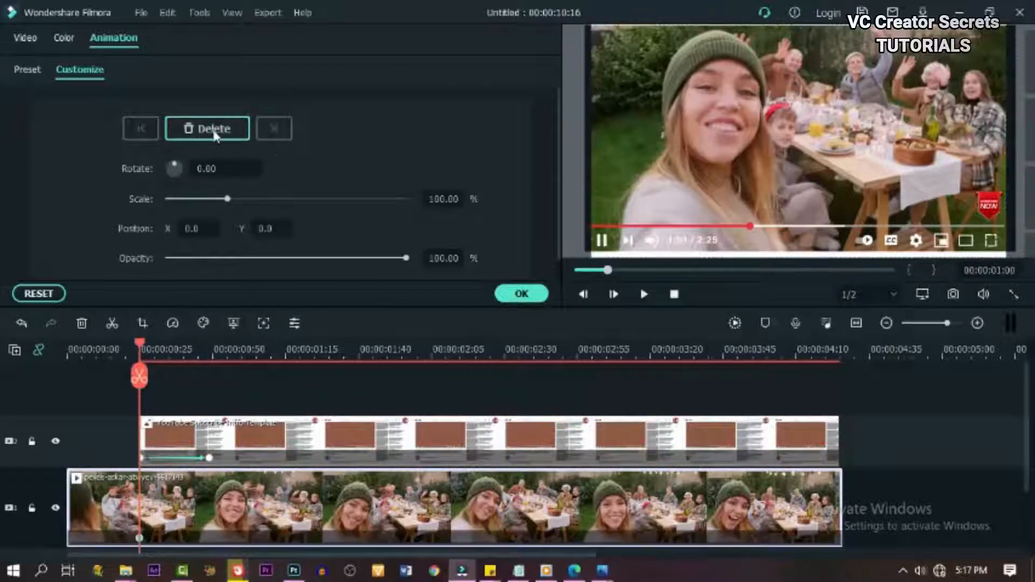
{"action": "left_click", "coordinate": [209, 459]}
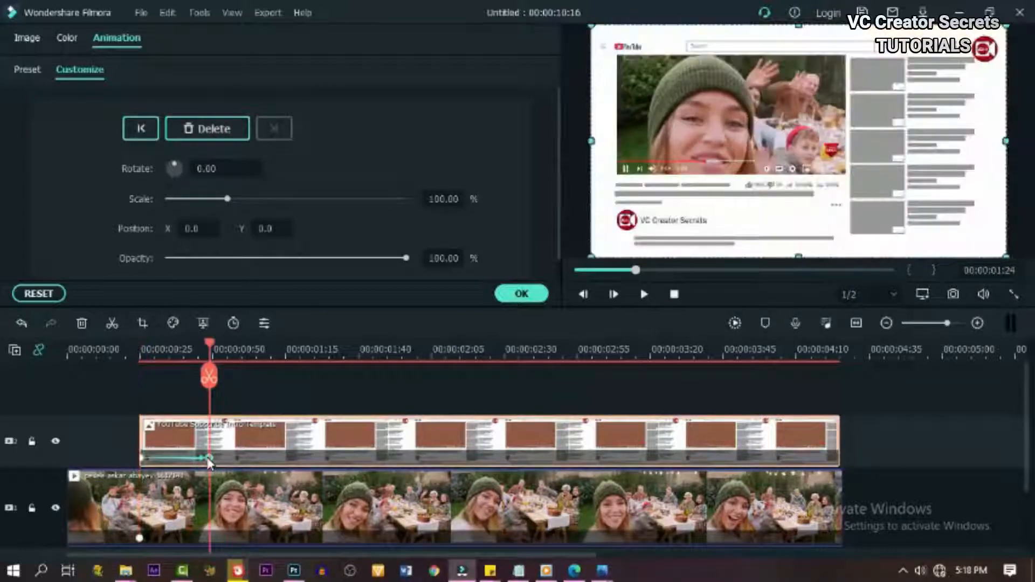
{"action": "left_click", "coordinate": [228, 508]}
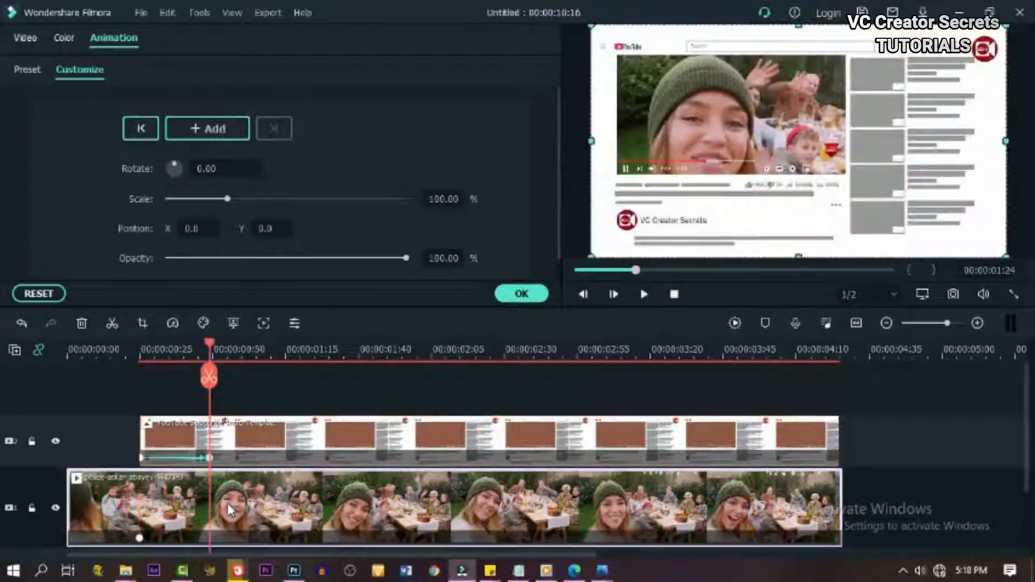
{"action": "left_click", "coordinate": [215, 131]}
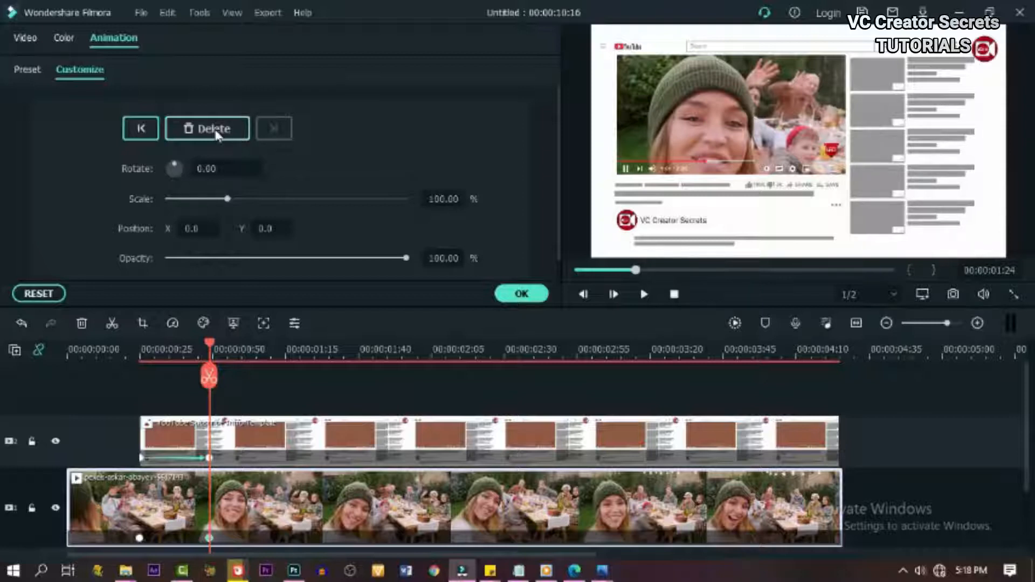
At the video's second keyframe, fit it into the template's player window with scale 56.99% and position X -88.0, Y 37.9
{"action": "left_click", "coordinate": [302, 509]}
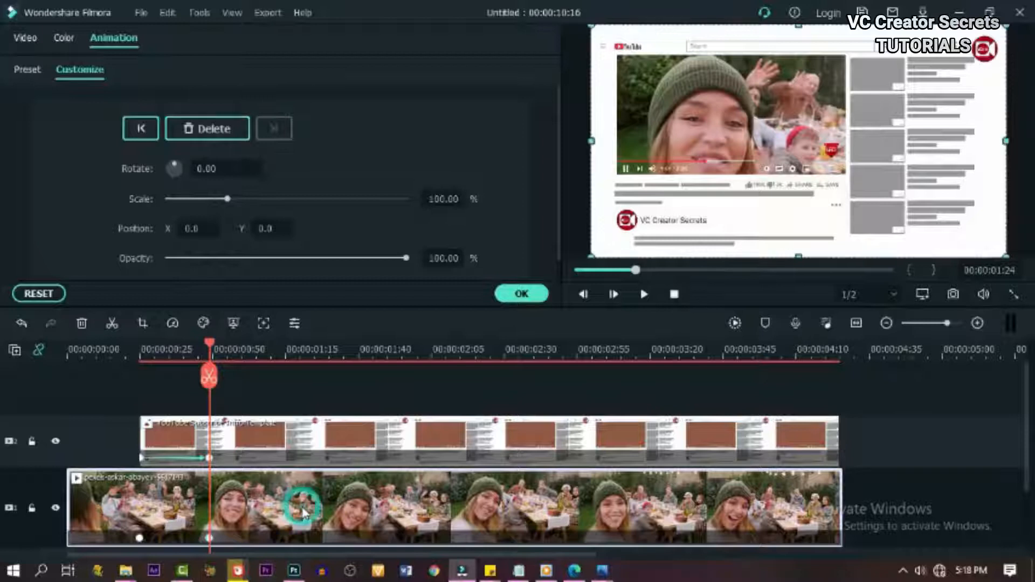
{"action": "left_click_drag", "start_coordinate": [1004, 255], "coordinate": [776, 178]}
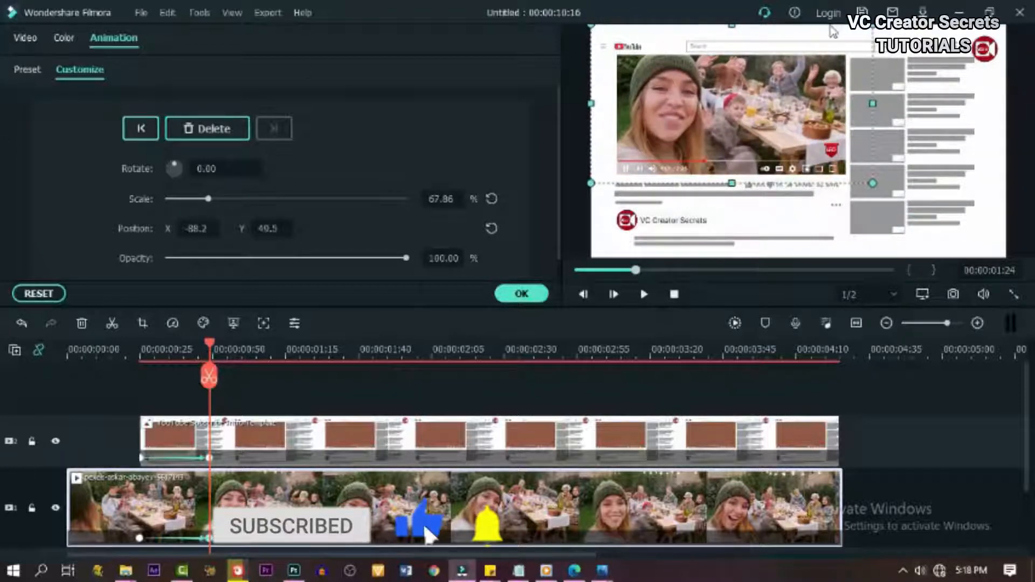
{"action": "left_click_drag", "start_coordinate": [871, 26], "coordinate": [850, 56]}
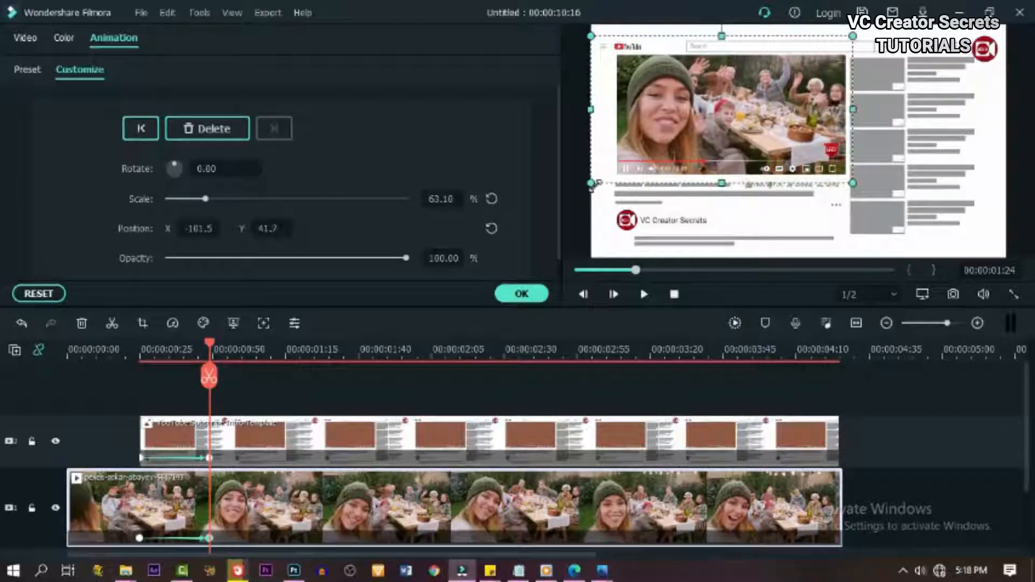
{"action": "left_click_drag", "start_coordinate": [595, 179], "coordinate": [601, 177]}
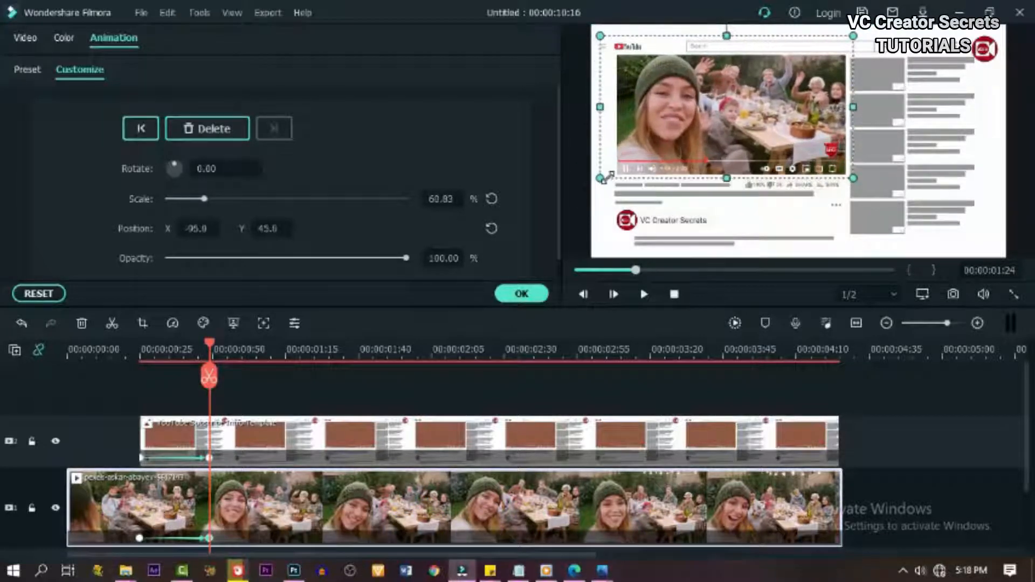
{"action": "left_click_drag", "start_coordinate": [600, 33], "coordinate": [613, 43]}
{"action": "left_click_drag", "start_coordinate": [852, 42], "coordinate": [852, 45]}
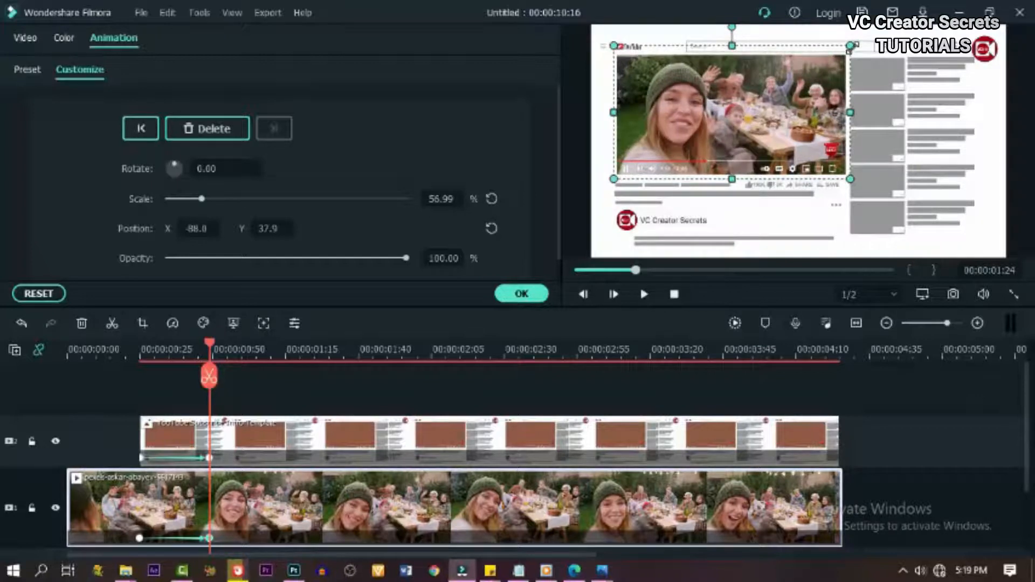
Play the timeline from the beginning to check the zoom-out animation of the video and template
{"action": "left_click_drag", "start_coordinate": [211, 349], "coordinate": [69, 349]}
{"action": "left_click", "coordinate": [645, 296]}
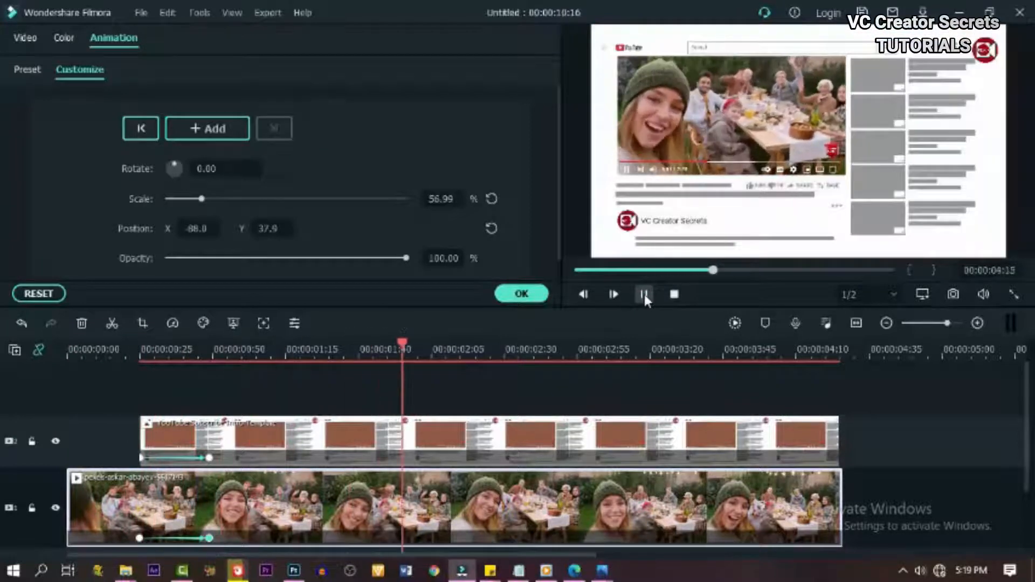
{"action": "left_click", "coordinate": [645, 294]}
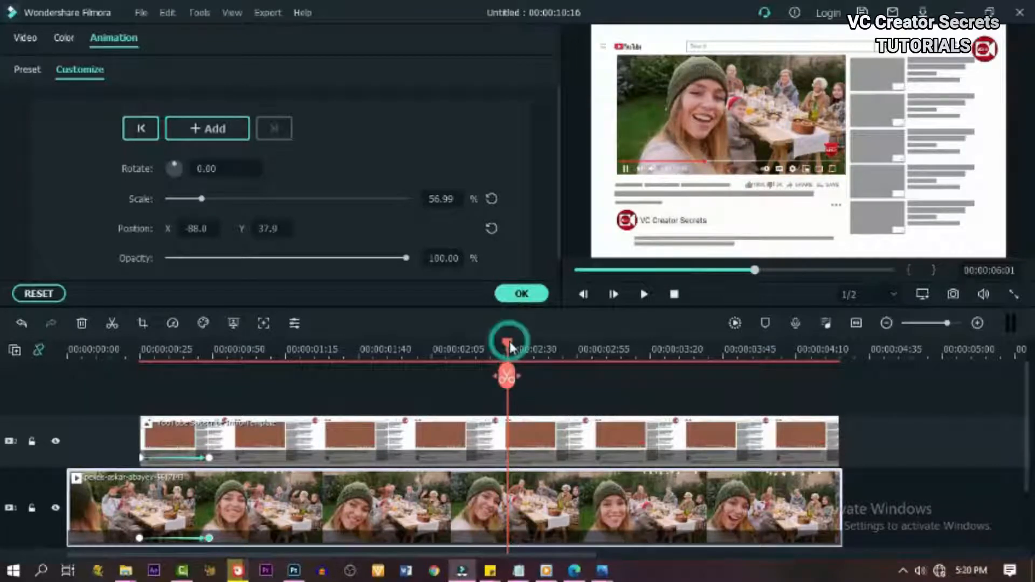
Add a keyframe at 00:00:07:00 to both the template clip and the video clip
{"action": "left_click_drag", "start_coordinate": [509, 345], "coordinate": [599, 349]}
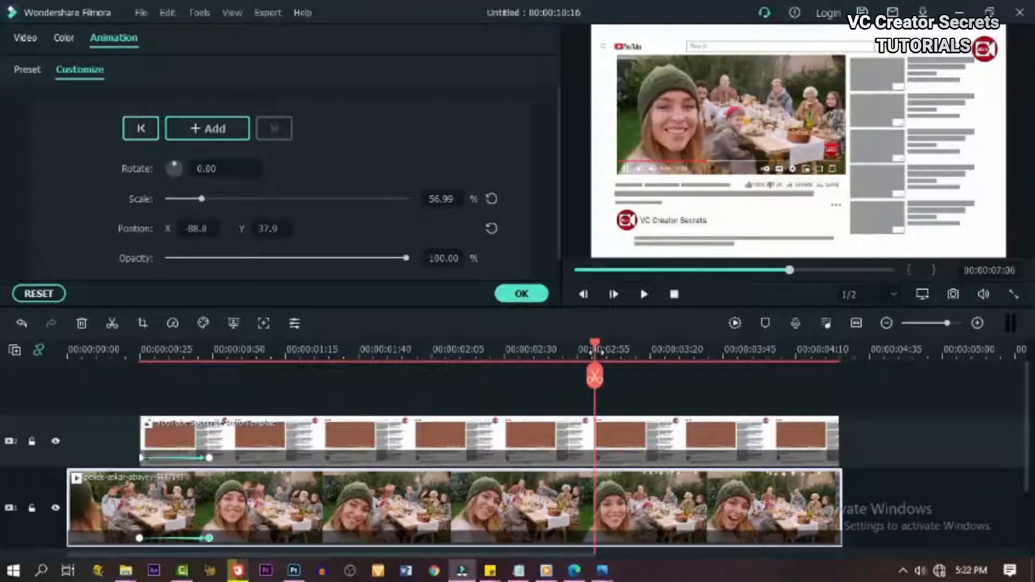
{"action": "left_click", "coordinate": [577, 358]}
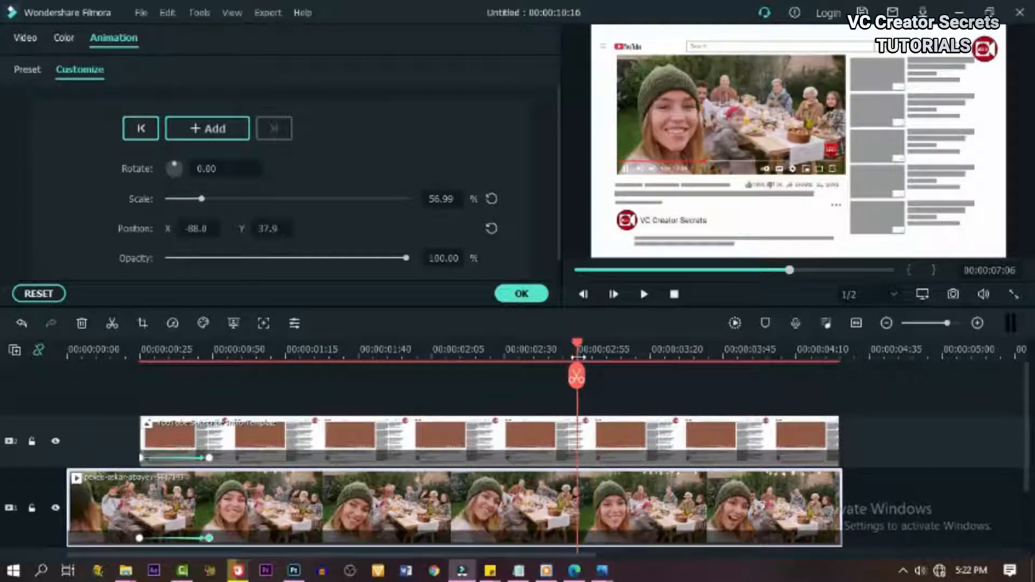
{"action": "left_click", "coordinate": [577, 440]}
{"action": "left_click", "coordinate": [205, 128]}
{"action": "left_click", "coordinate": [573, 520]}
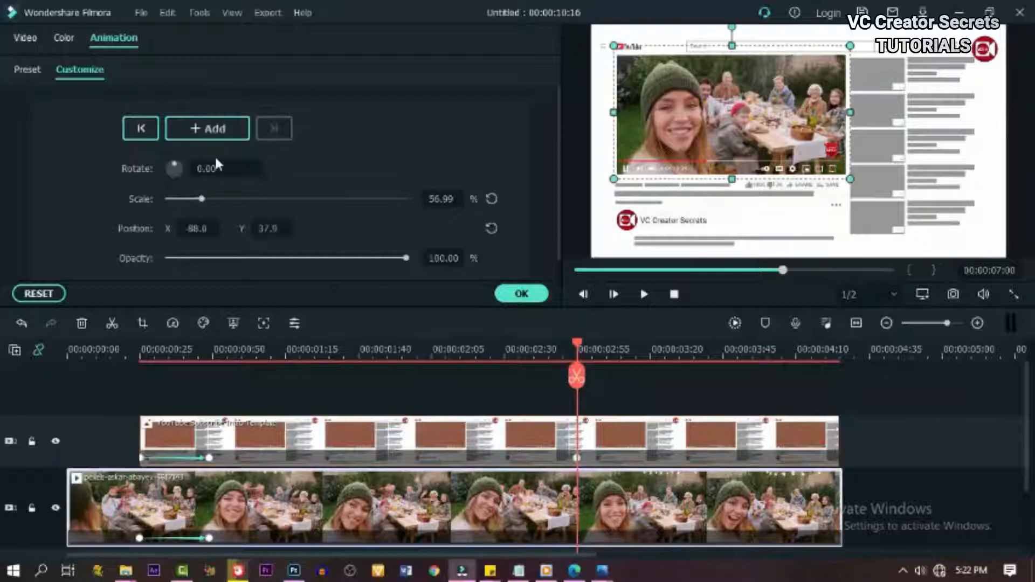
{"action": "left_click", "coordinate": [215, 130]}
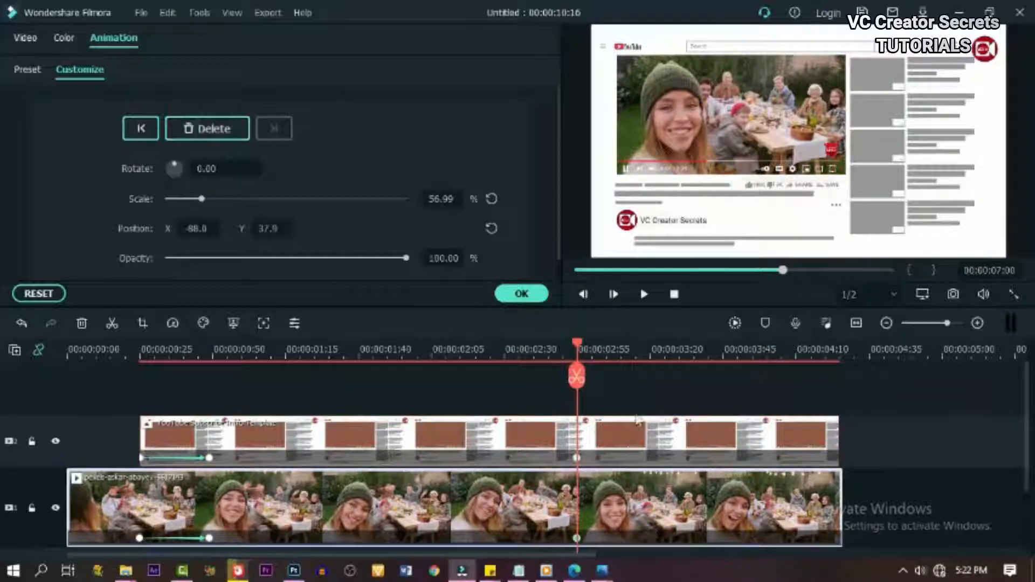
Add a keyframe at 00:00:07:10 to both the video clip and the template clip
{"action": "left_click", "coordinate": [615, 354]}
{"action": "key", "text": "Left"}
{"action": "key", "text": "Left"}
{"action": "key", "text": "Left"}
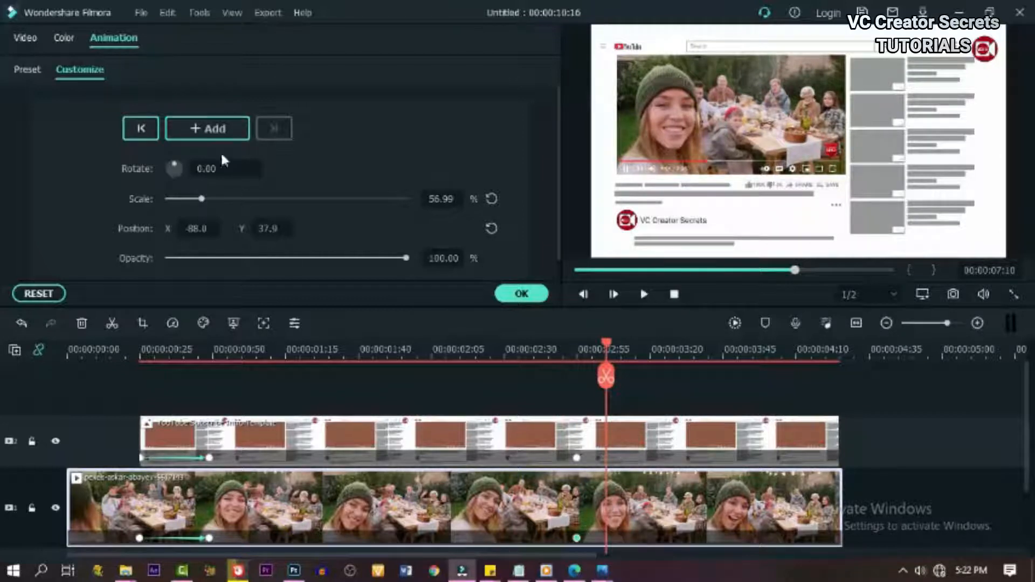
{"action": "left_click", "coordinate": [220, 130]}
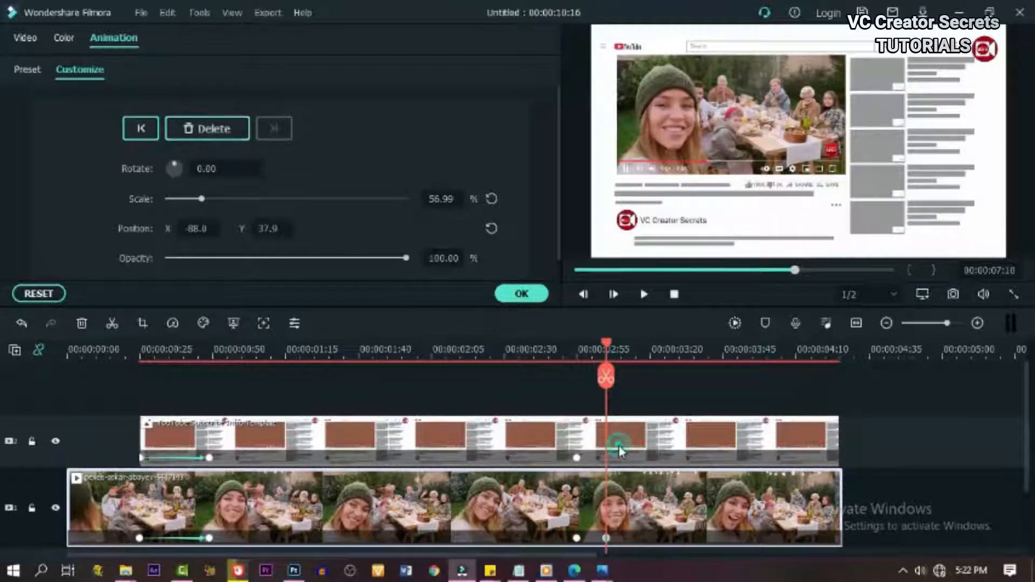
{"action": "left_click", "coordinate": [614, 448]}
{"action": "left_click", "coordinate": [210, 138]}
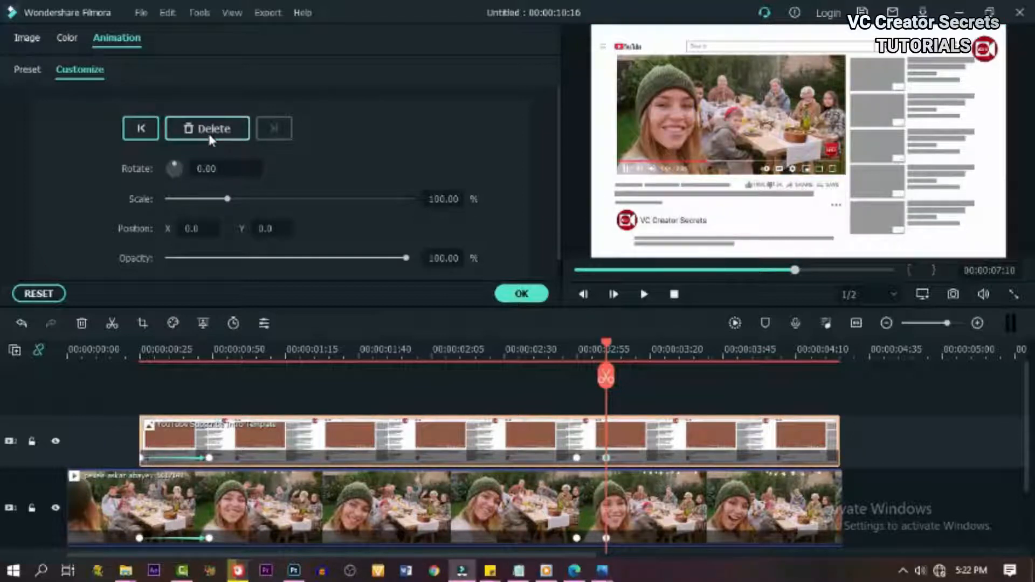
At the template's 00:00:07:10 keyframe, enlarge it to 183.44% scale and set its position to X 166.0, Y -65.0 so the player fills the frame
{"action": "left_click", "coordinate": [634, 444]}
{"action": "left_click_drag", "start_coordinate": [230, 198], "coordinate": [266, 198]}
{"action": "left_click_drag", "start_coordinate": [189, 229], "coordinate": [253, 228]}
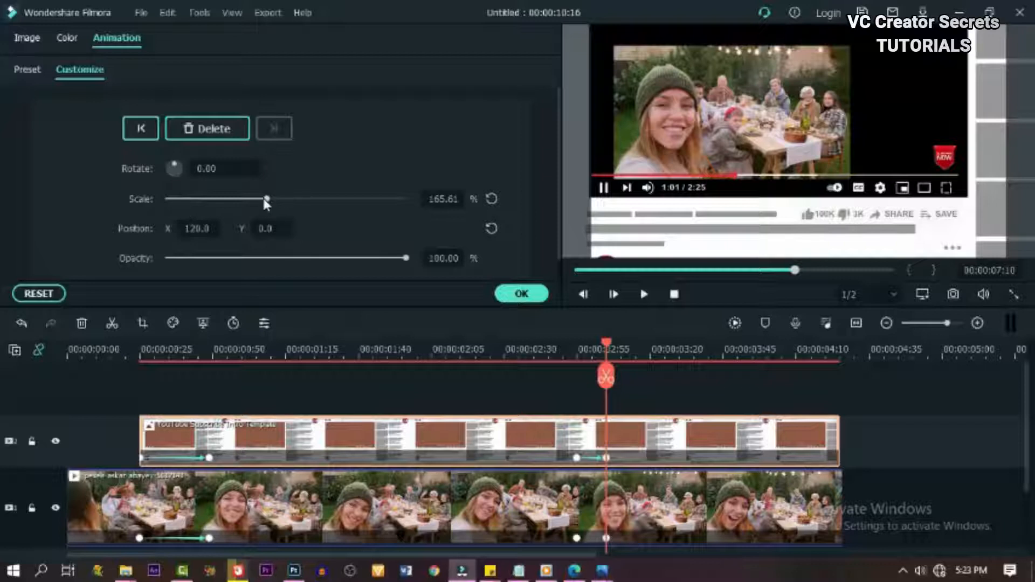
{"action": "left_click_drag", "start_coordinate": [267, 199], "coordinate": [297, 199]}
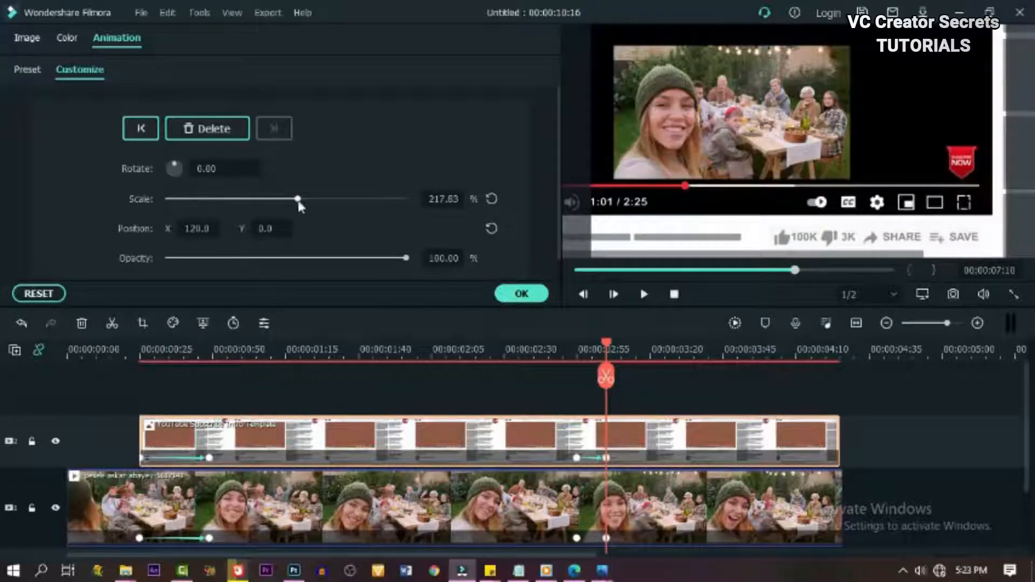
{"action": "left_click_drag", "start_coordinate": [211, 228], "coordinate": [239, 231]}
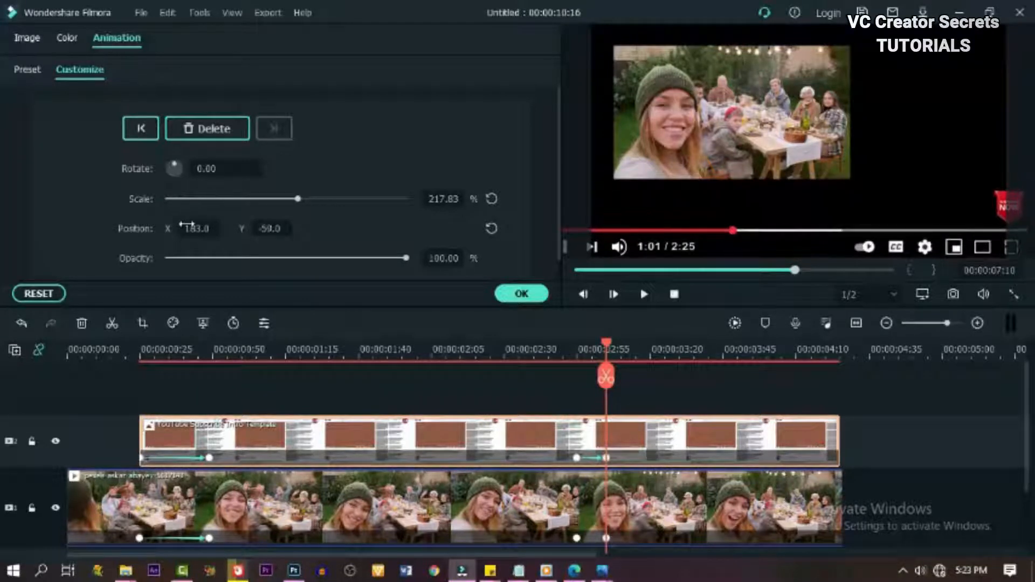
{"action": "left_click_drag", "start_coordinate": [296, 203], "coordinate": [283, 201]}
{"action": "left_click_drag", "start_coordinate": [187, 229], "coordinate": [183, 229]}
{"action": "left_click_drag", "start_coordinate": [283, 200], "coordinate": [275, 202]}
{"action": "left_click_drag", "start_coordinate": [194, 228], "coordinate": [186, 229]}
{"action": "left_click_drag", "start_coordinate": [272, 228], "coordinate": [267, 228]}
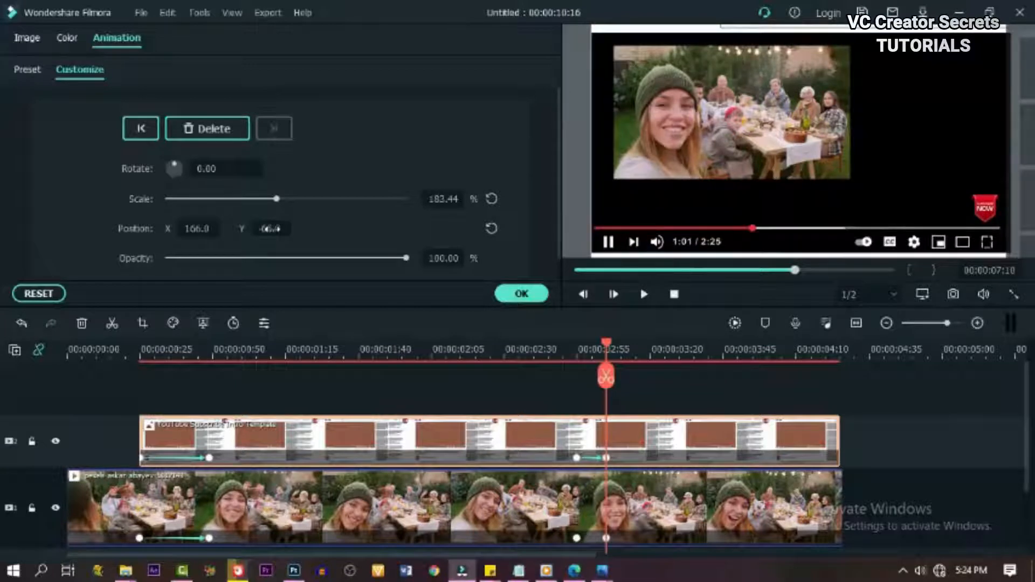
Fade the template out at 00:00:07:14 by keyframing its opacity to 0%
{"action": "left_click", "coordinate": [617, 357]}
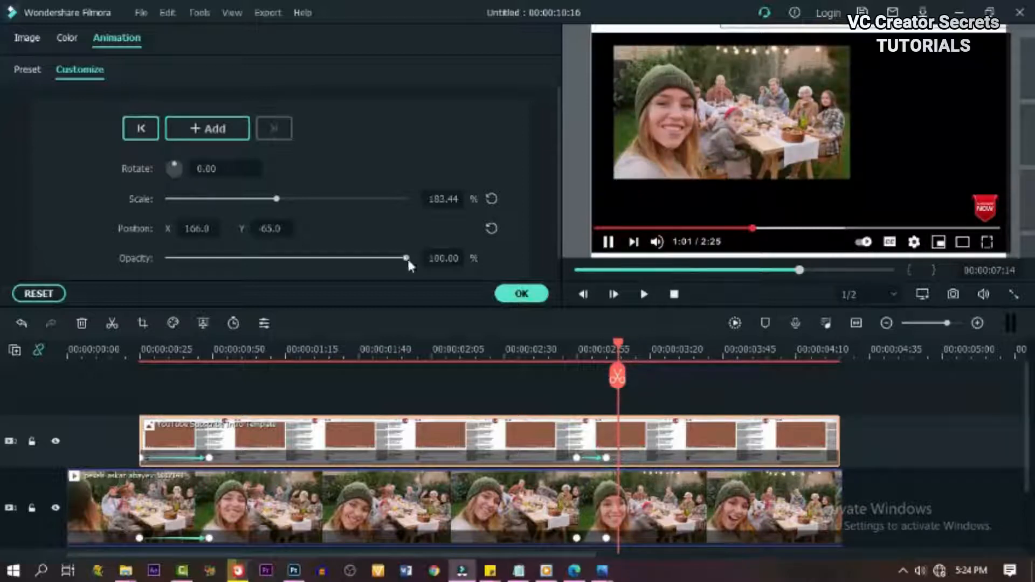
{"action": "left_click_drag", "start_coordinate": [406, 258], "coordinate": [78, 264]}
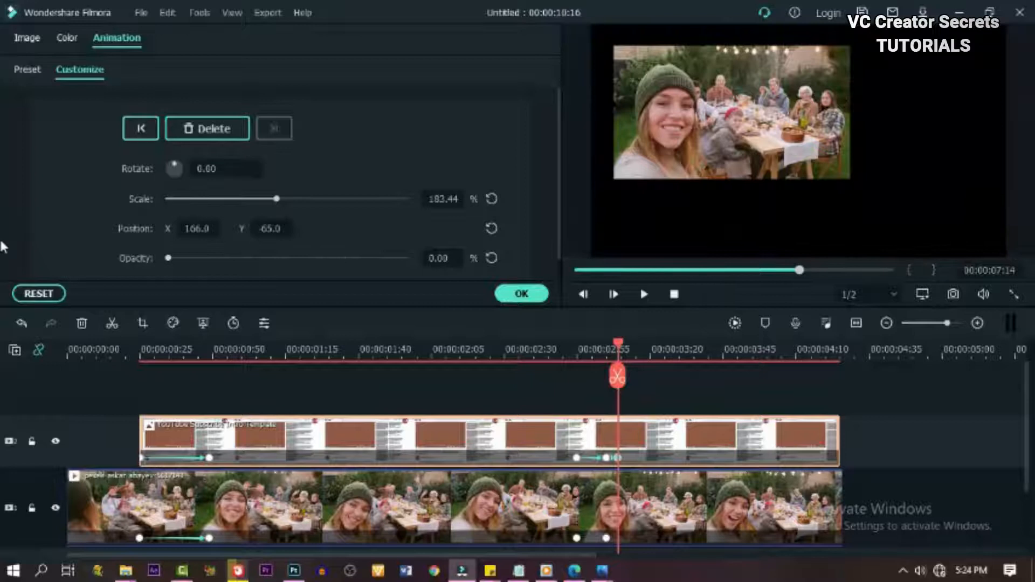
Reset the video's scale to 100% and its position to X 0.0, Y 0.0 at its 00:00:07:10 keyframe
{"action": "left_click", "coordinate": [607, 538]}
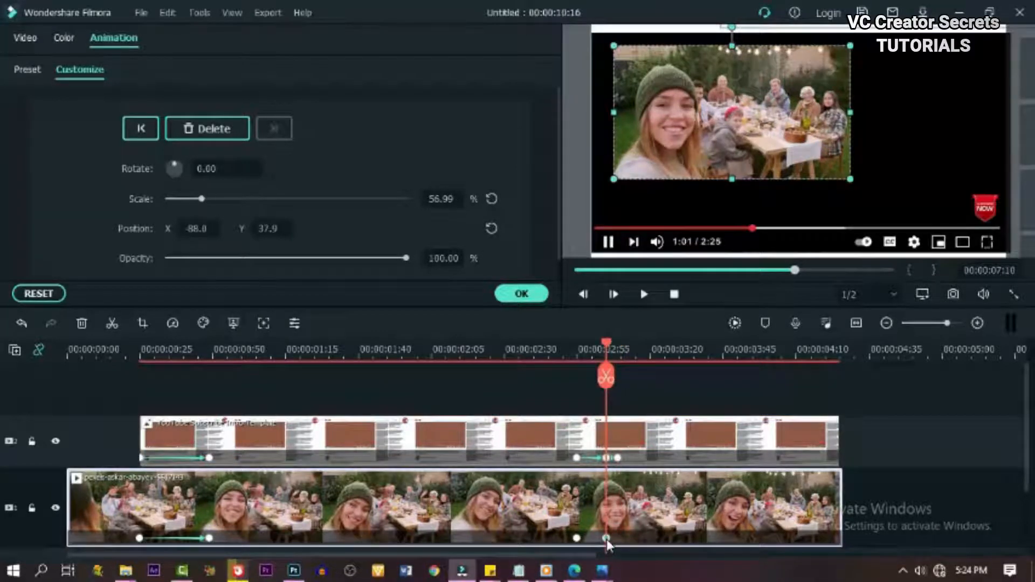
{"action": "left_click", "coordinate": [490, 199]}
{"action": "left_click", "coordinate": [492, 229]}
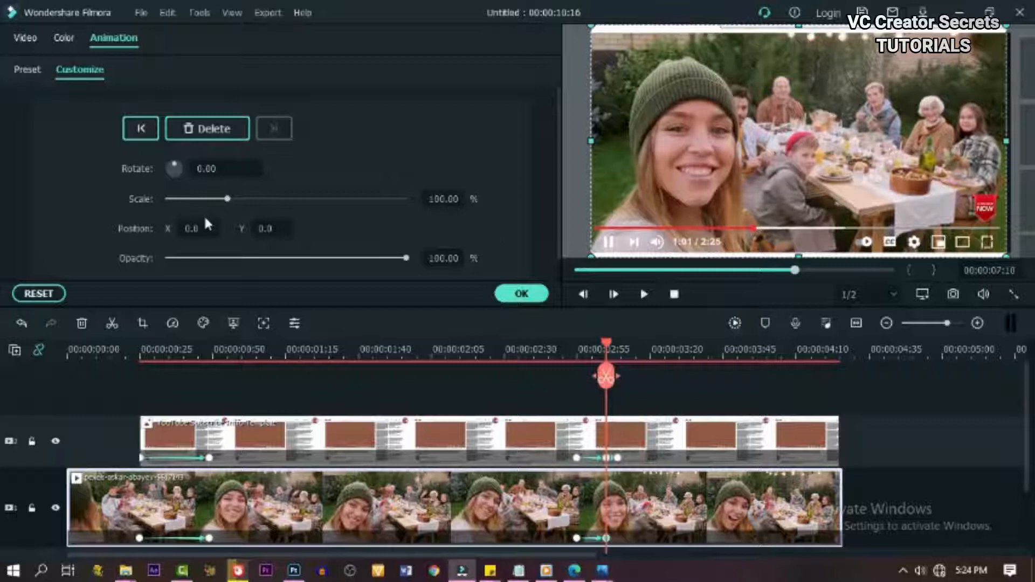
Play the section around the 00:00:07:00 keyframes several times to check the zoom-in animation
{"action": "left_click", "coordinate": [539, 347]}
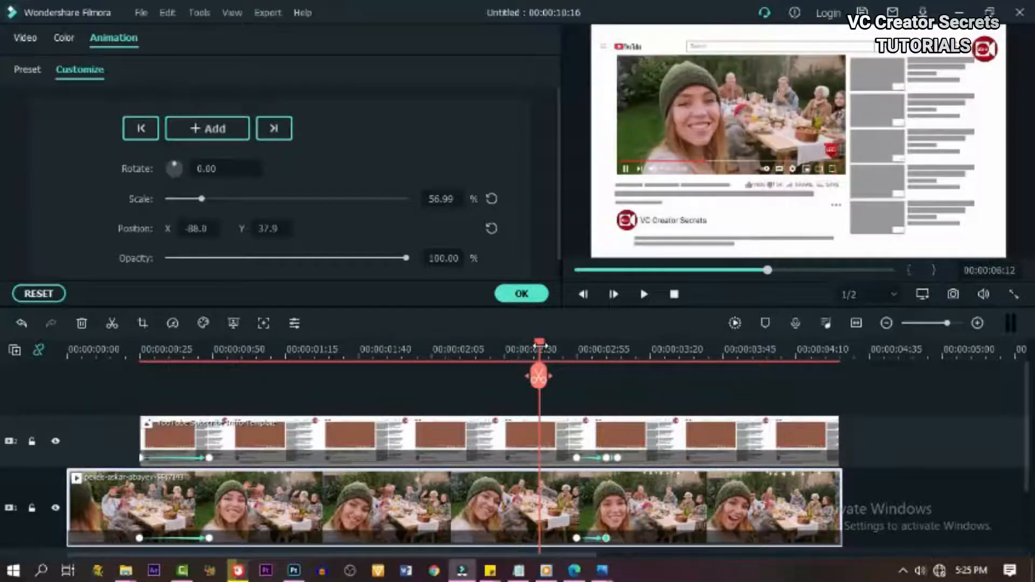
{"action": "key", "text": "space"}
{"action": "key", "text": "space"}
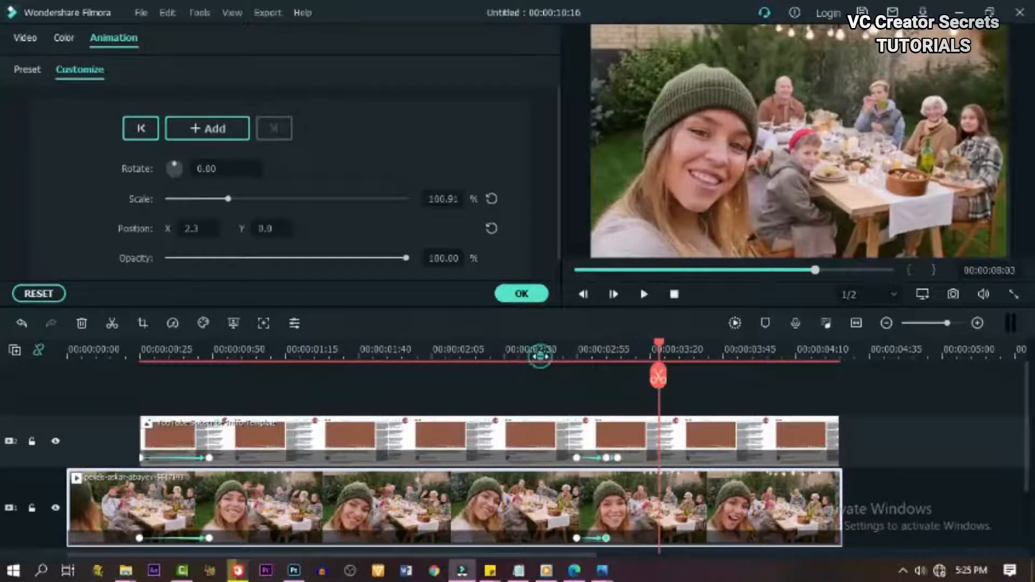
{"action": "left_click", "coordinate": [539, 349]}
{"action": "key", "text": "space"}
{"action": "left_click", "coordinate": [518, 356]}
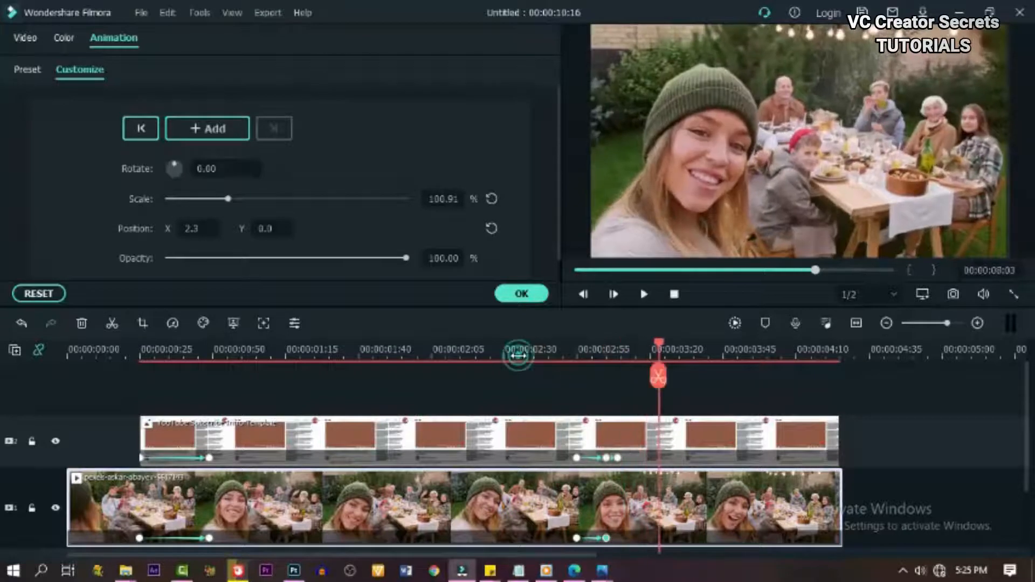
{"action": "key", "text": "space"}
{"action": "key", "text": "space"}
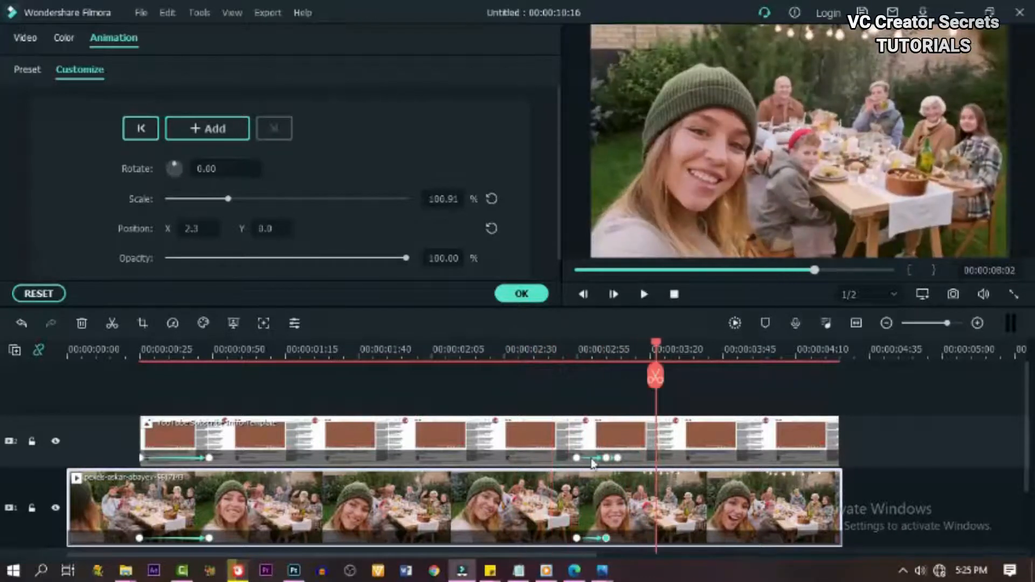
{"action": "left_click", "coordinate": [510, 354]}
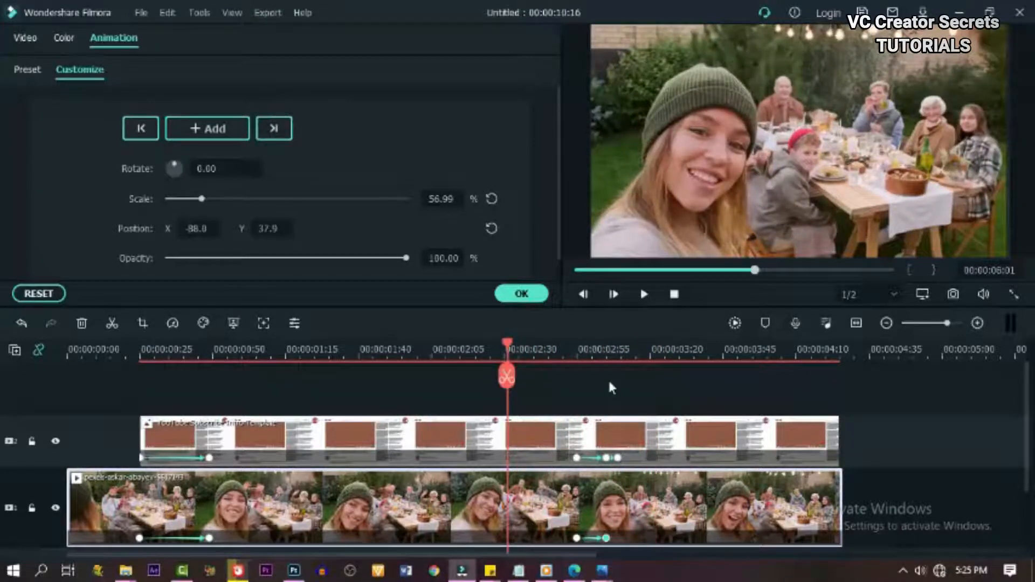
{"action": "key", "text": "space"}
{"action": "key", "text": "space"}
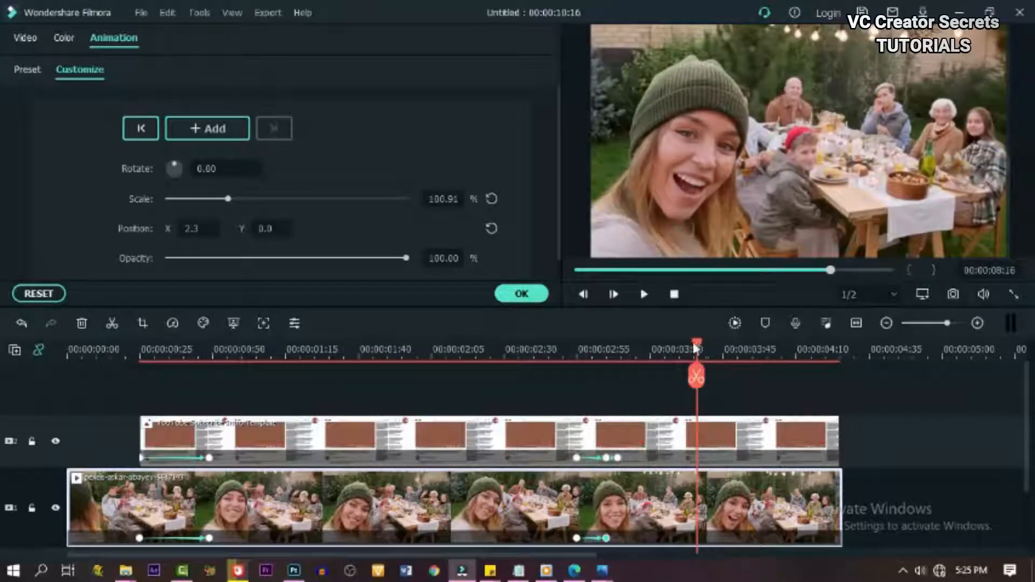
Place the green-screen clip Subscribe - 58579 on a new track above the template, starting at about 00:00:02:00
{"action": "left_click_drag", "start_coordinate": [696, 348], "coordinate": [218, 399]}
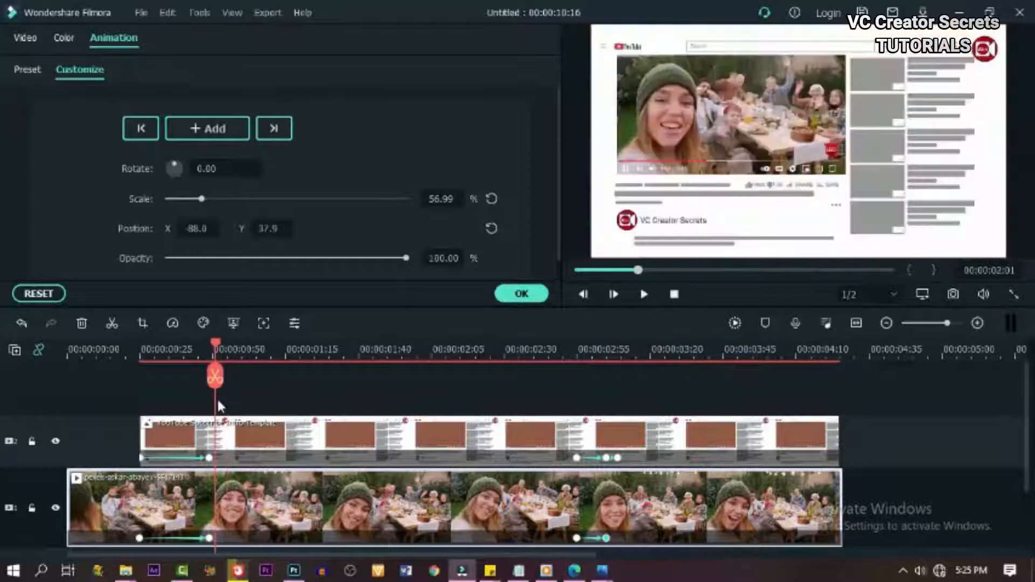
{"action": "left_click", "coordinate": [538, 297]}
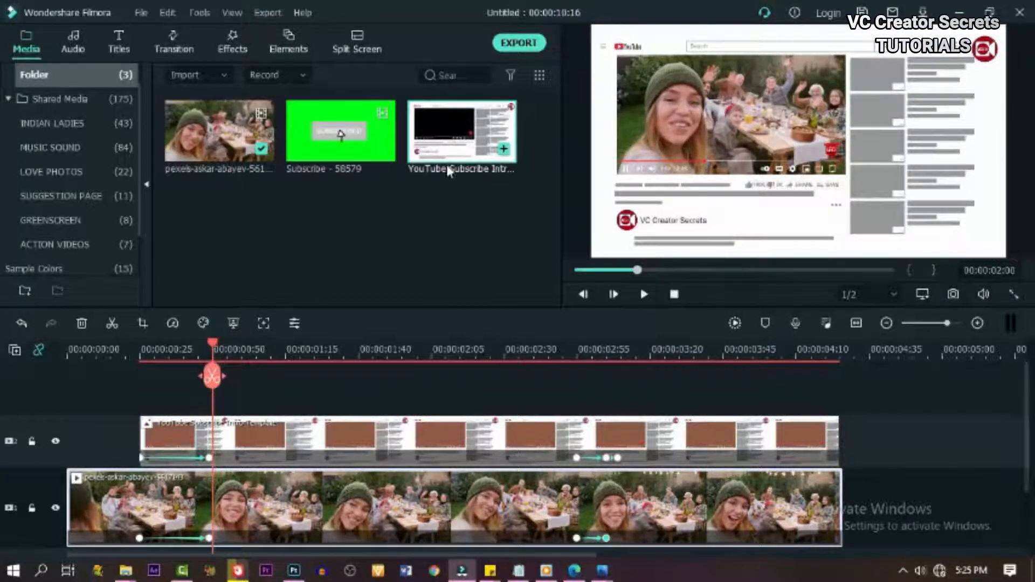
{"action": "left_click_drag", "start_coordinate": [313, 139], "coordinate": [215, 397]}
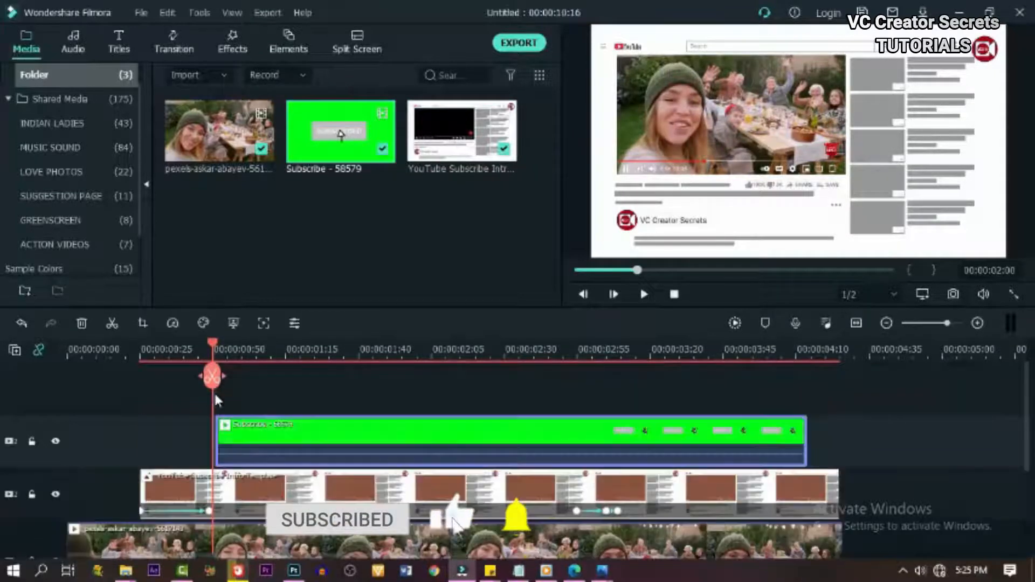
Remove the subscribe clip's green background with Chroma Key, sampling the green from the preview
{"action": "double_click", "coordinate": [271, 437]}
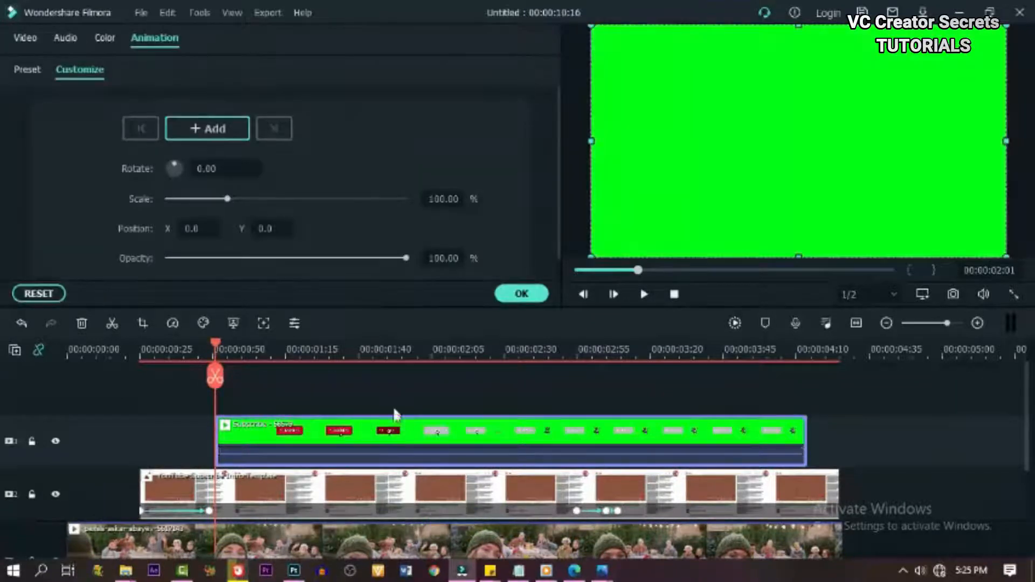
{"action": "left_click", "coordinate": [522, 294]}
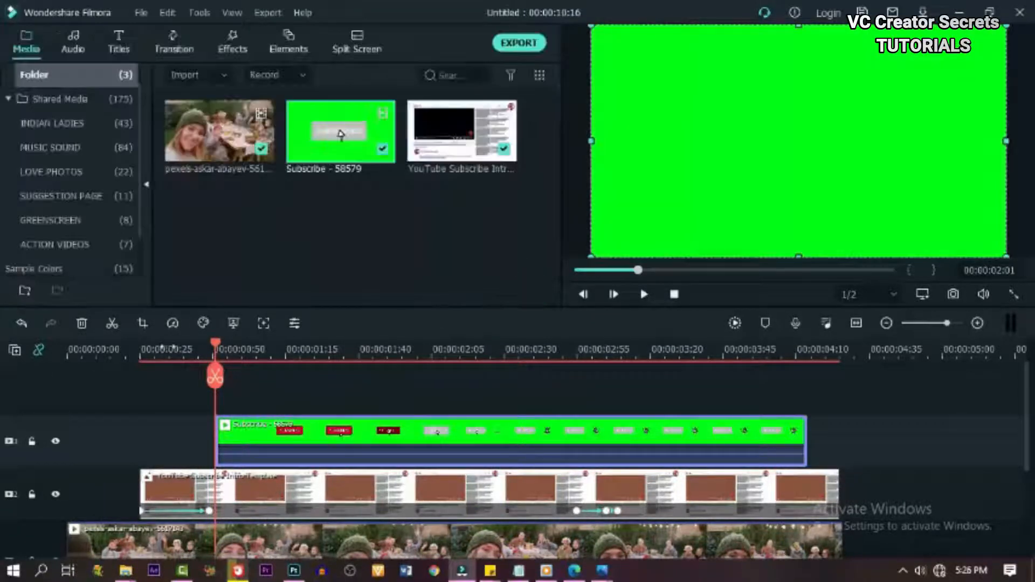
{"action": "left_click", "coordinate": [234, 324]}
{"action": "left_click", "coordinate": [244, 349]}
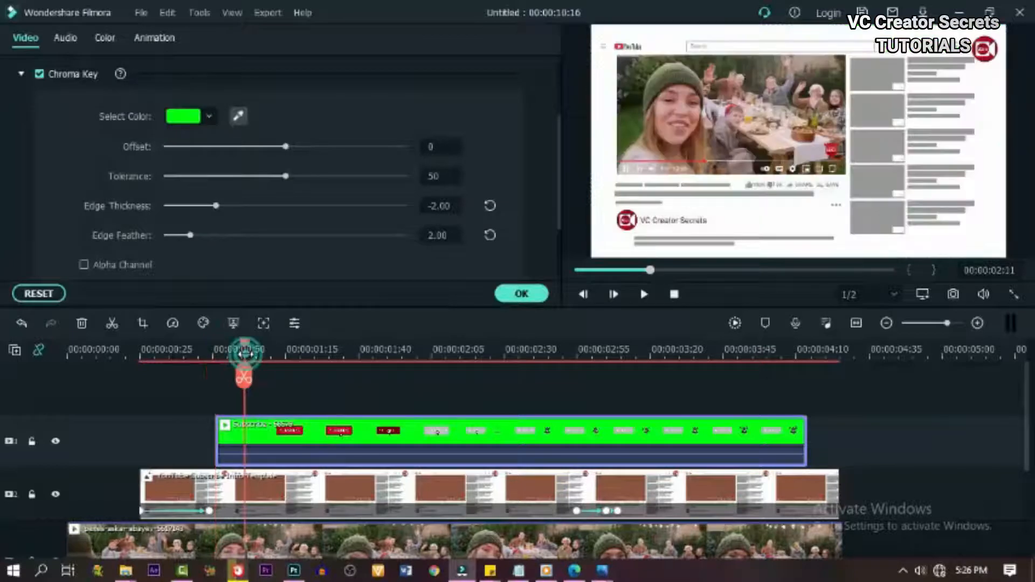
{"action": "left_click", "coordinate": [235, 116]}
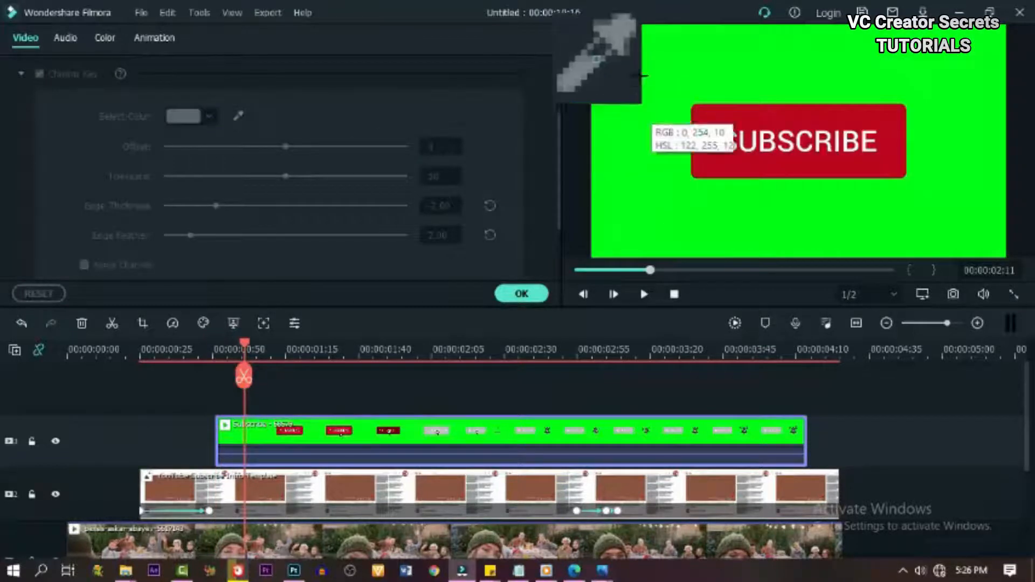
{"action": "left_click", "coordinate": [666, 84]}
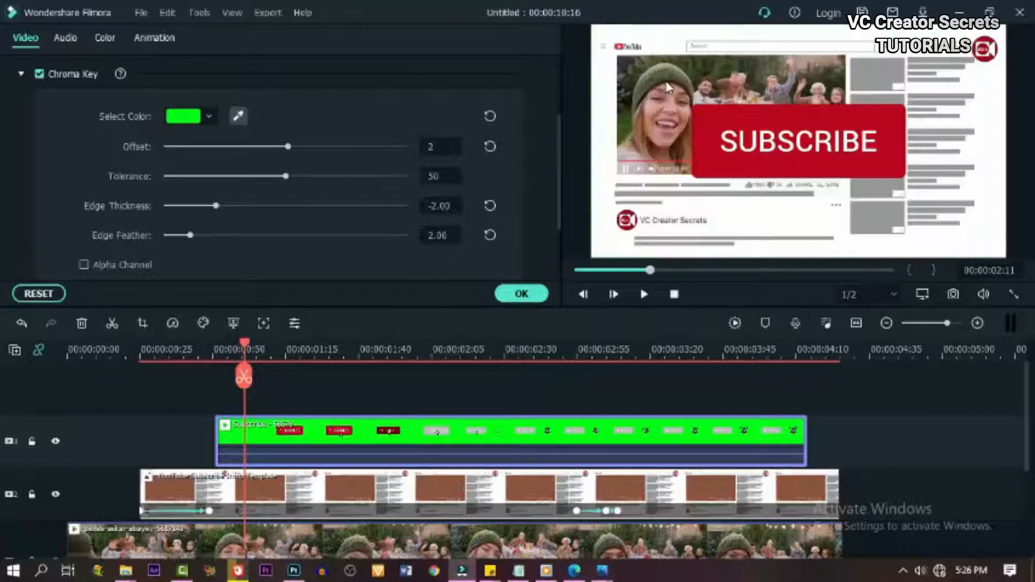
{"action": "left_click", "coordinate": [521, 293]}
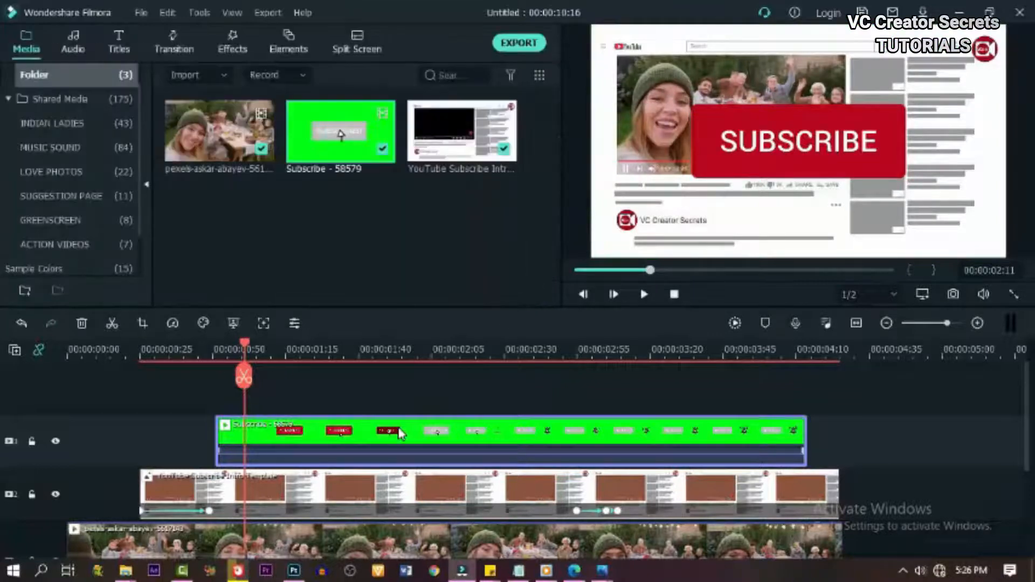
Scale the subscribe clip to 28% and position it at X -38.3, Y -98.9, beside the channel name below the player
{"action": "double_click", "coordinate": [400, 434]}
{"action": "left_click", "coordinate": [21, 72]}
{"action": "left_click", "coordinate": [22, 71]}
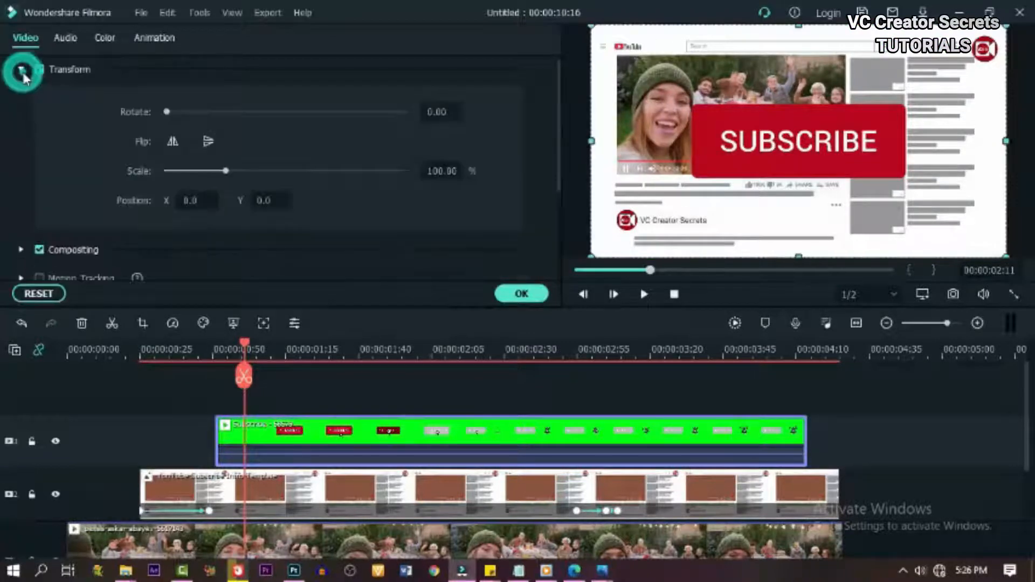
{"action": "left_click_drag", "start_coordinate": [226, 171], "coordinate": [184, 180]}
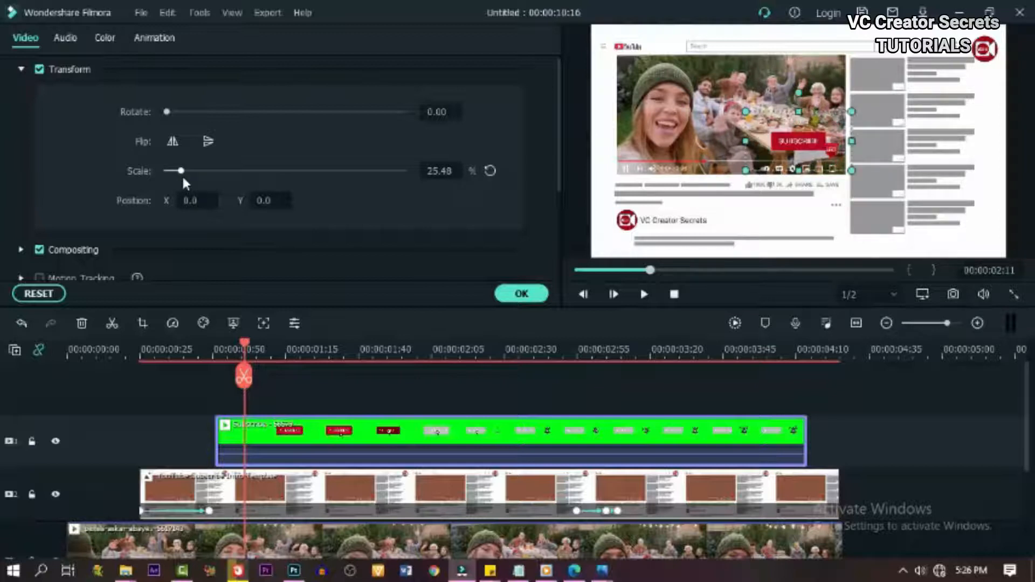
{"action": "left_click_drag", "start_coordinate": [816, 146], "coordinate": [785, 230]}
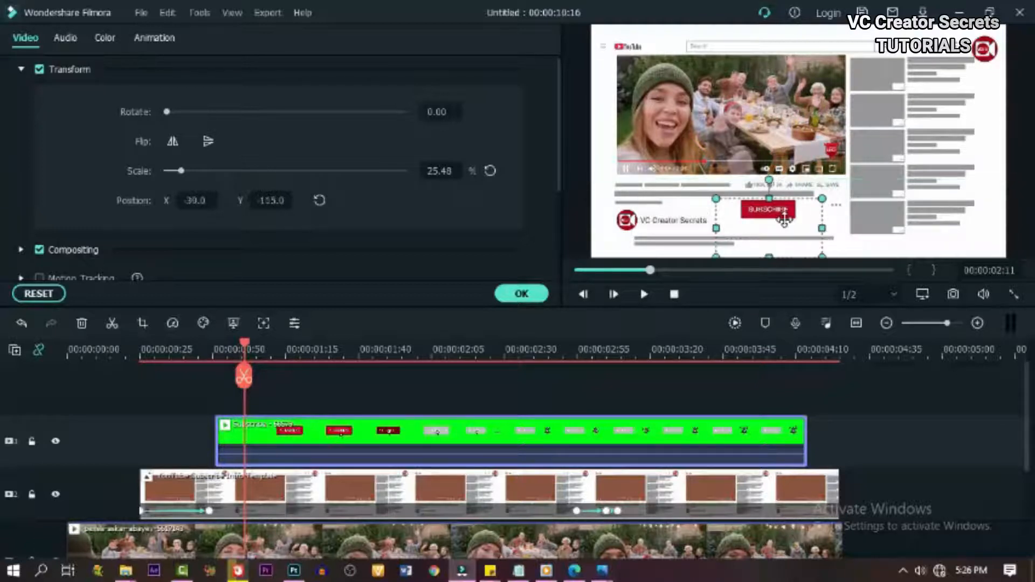
{"action": "left_click", "coordinate": [185, 169]}
{"action": "left_click_drag", "start_coordinate": [784, 235], "coordinate": [777, 218]}
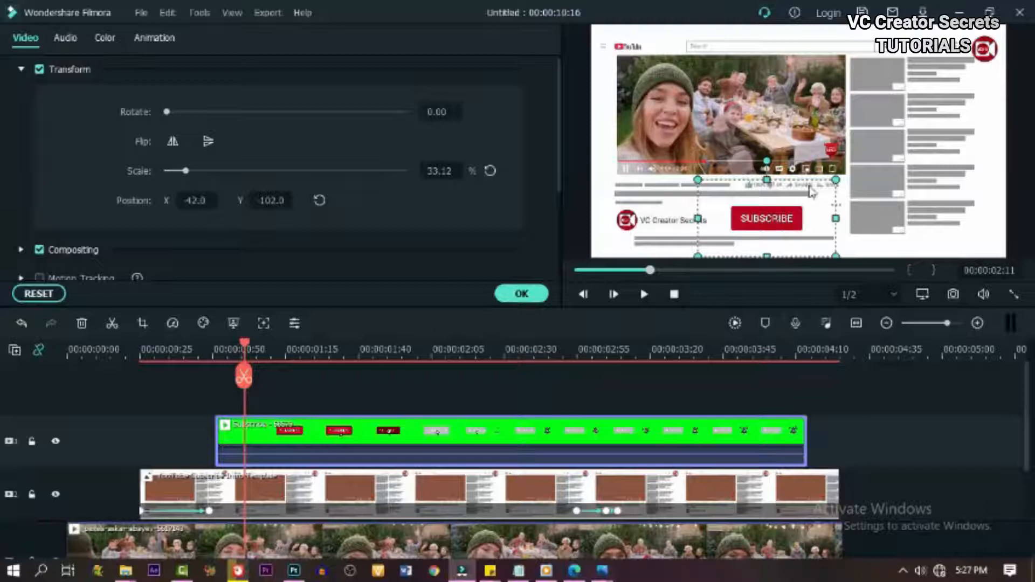
{"action": "left_click_drag", "start_coordinate": [835, 179], "coordinate": [828, 184]}
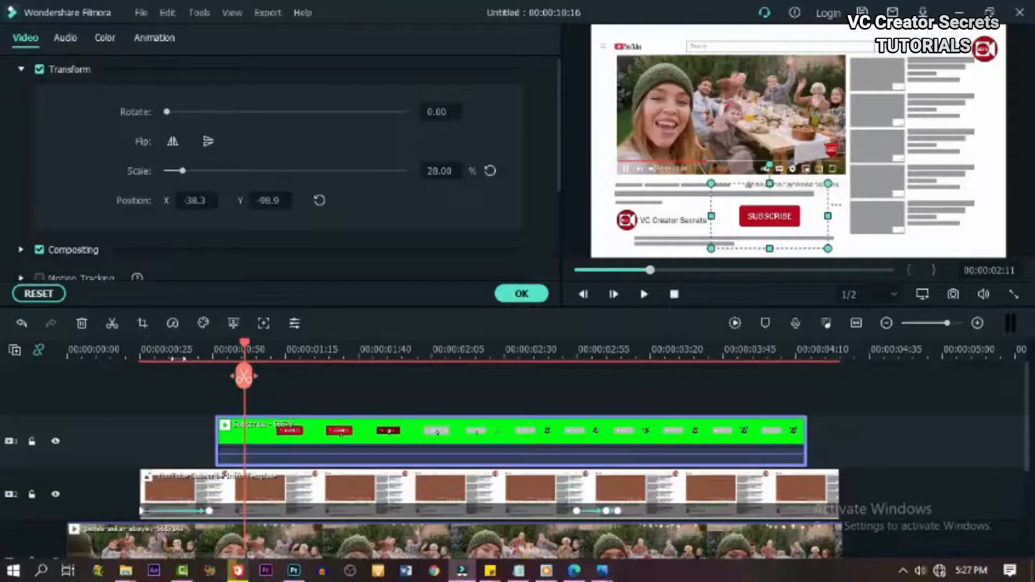
Preview the subscribe animation, split its clip at 00:00:07:00 and delete the part after the cut
{"action": "left_click", "coordinate": [178, 359]}
{"action": "left_click", "coordinate": [644, 294]}
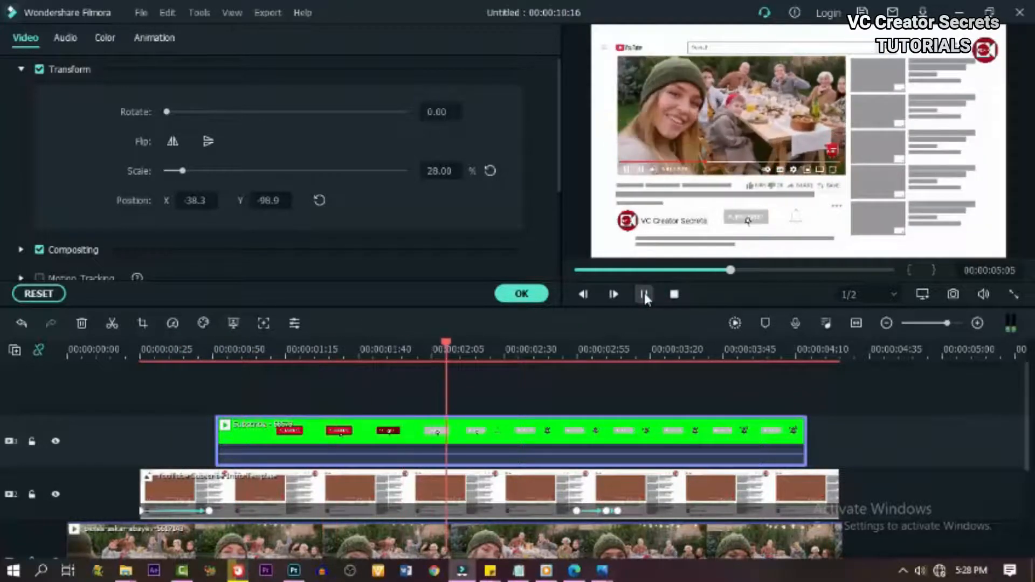
{"action": "mouse_move", "coordinate": [602, 348]}
{"action": "left_mouse_down"}
{"action": "mouse_move", "coordinate": [565, 345]}
{"action": "mouse_move", "coordinate": [582, 346]}
{"action": "left_mouse_up"}
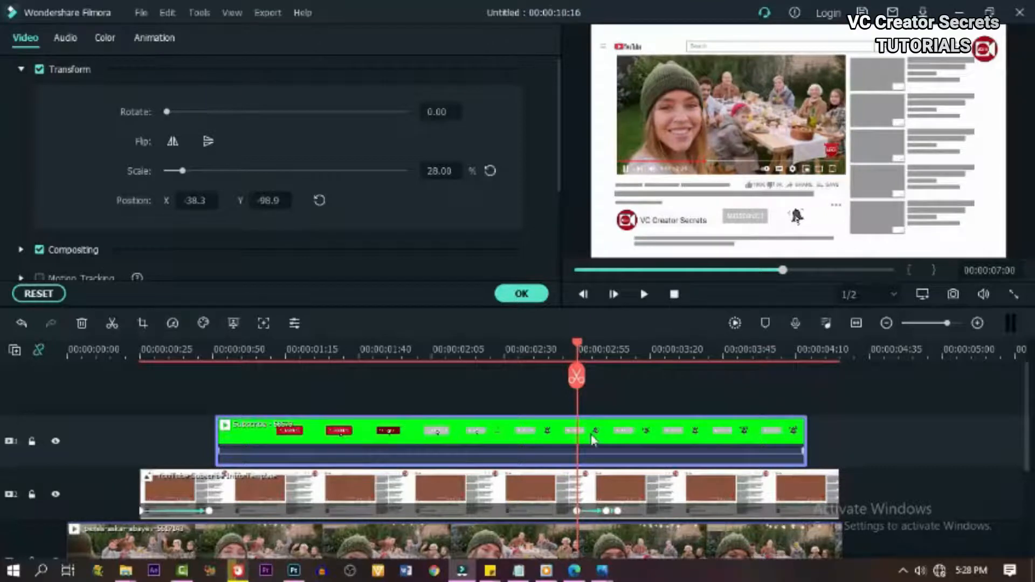
{"action": "left_click", "coordinate": [577, 377]}
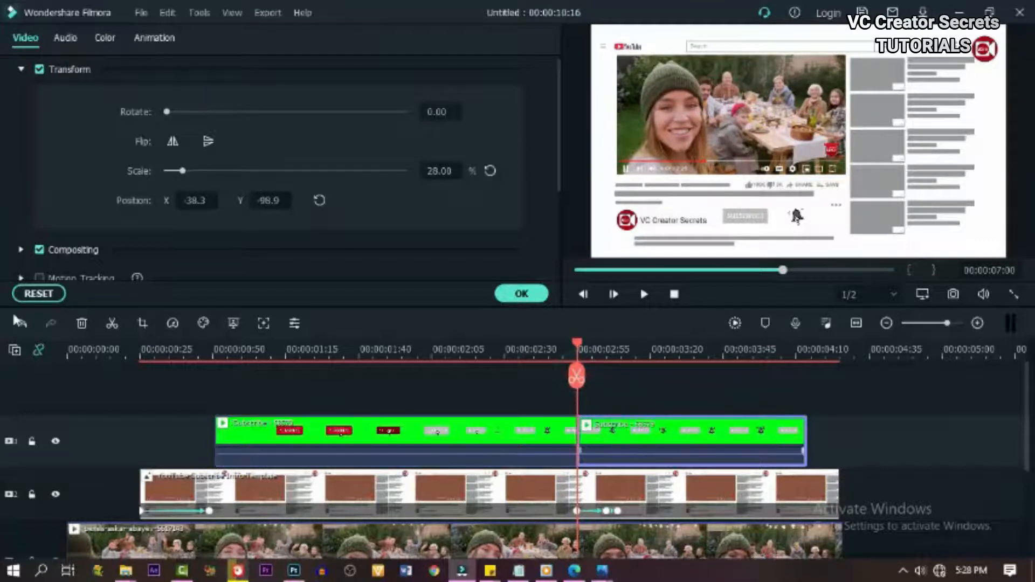
{"action": "left_click", "coordinate": [83, 323]}
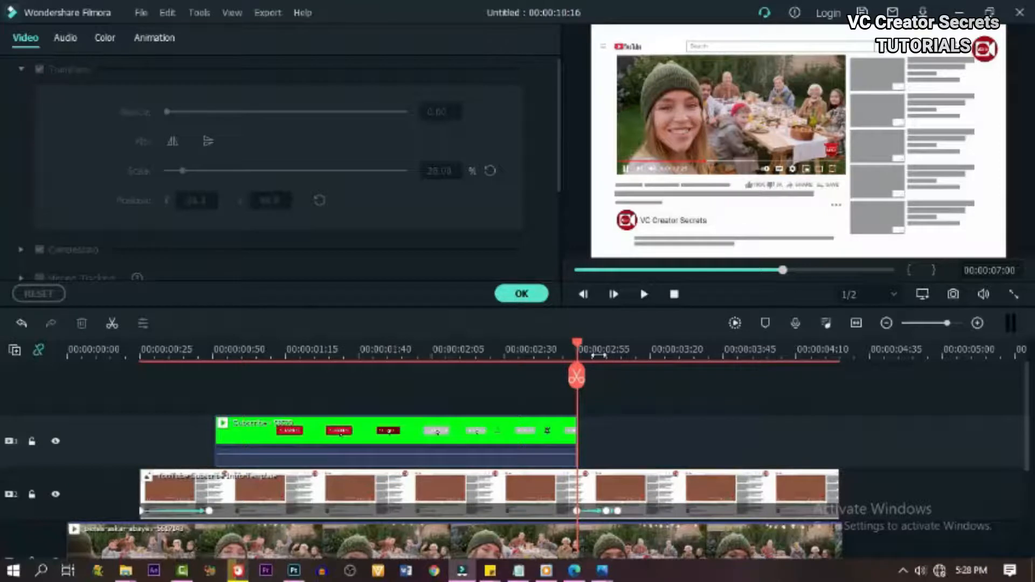
Play the whole timeline from the beginning to review the finished subscribe intro
{"action": "left_click", "coordinate": [169, 351]}
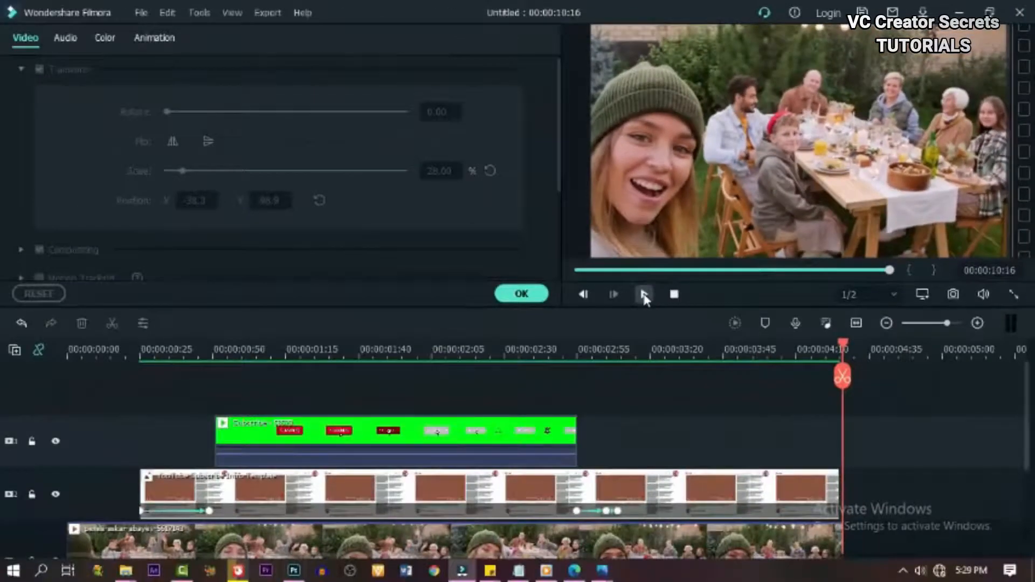
{"action": "left_click", "coordinate": [644, 294]}
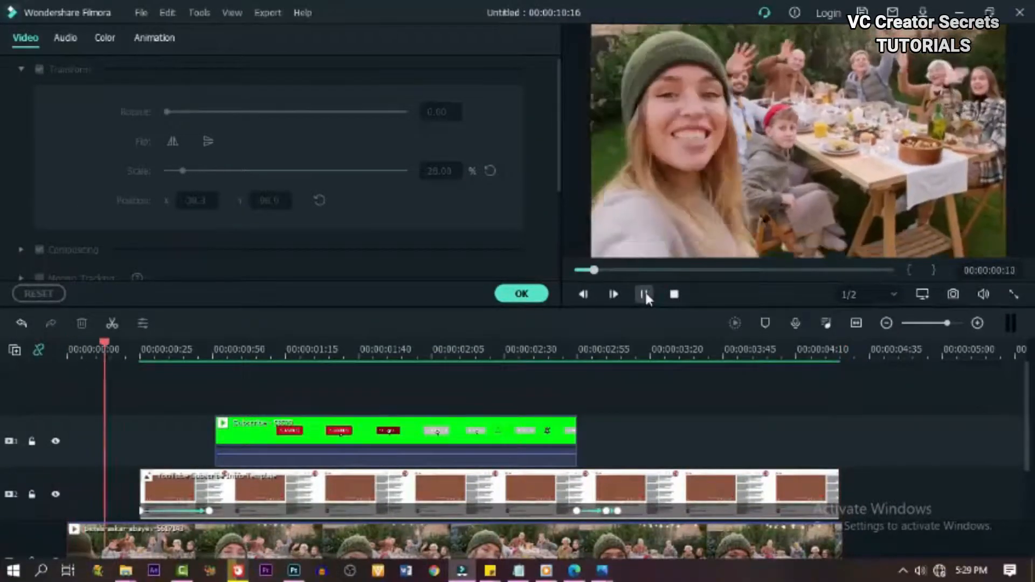